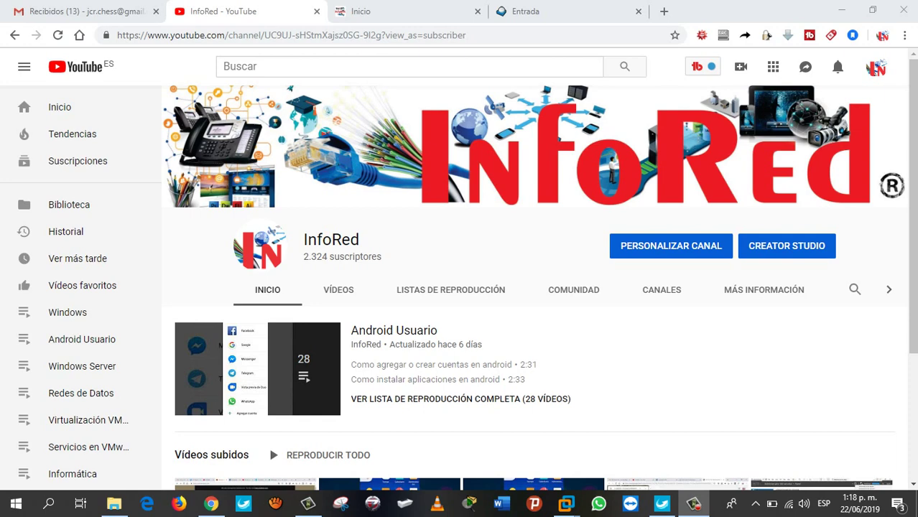
- Switch Chrome from the InfoRed YouTube channel to the infored.com.co website tab
{"action": "left_click", "coordinate": [402, 12]}
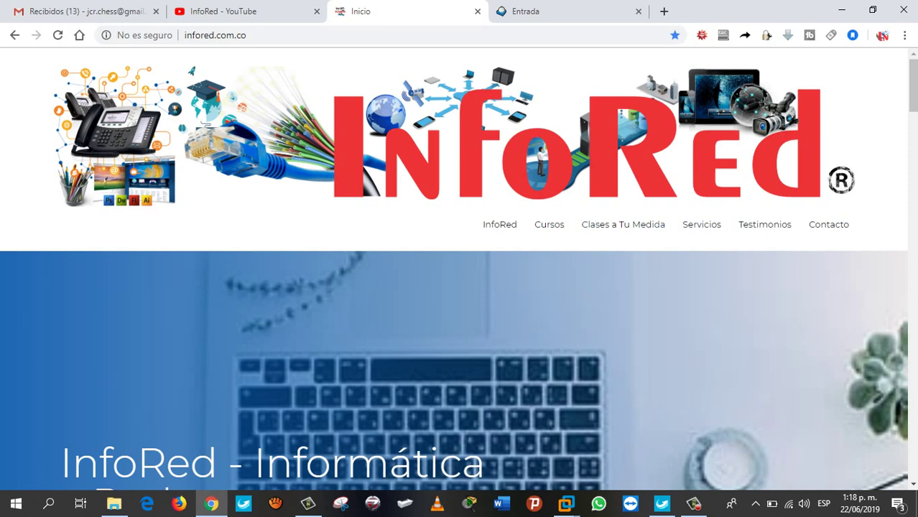
- In the Windows Server 2016 VM, open a command prompt and run ipconfig
{"action": "mouse_move", "coordinate": [566, 503]}
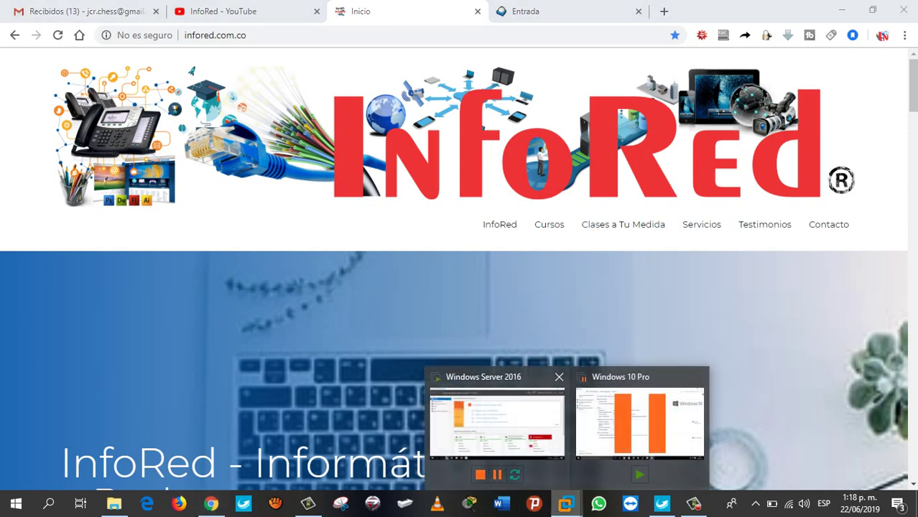
{"action": "left_click", "coordinate": [495, 430]}
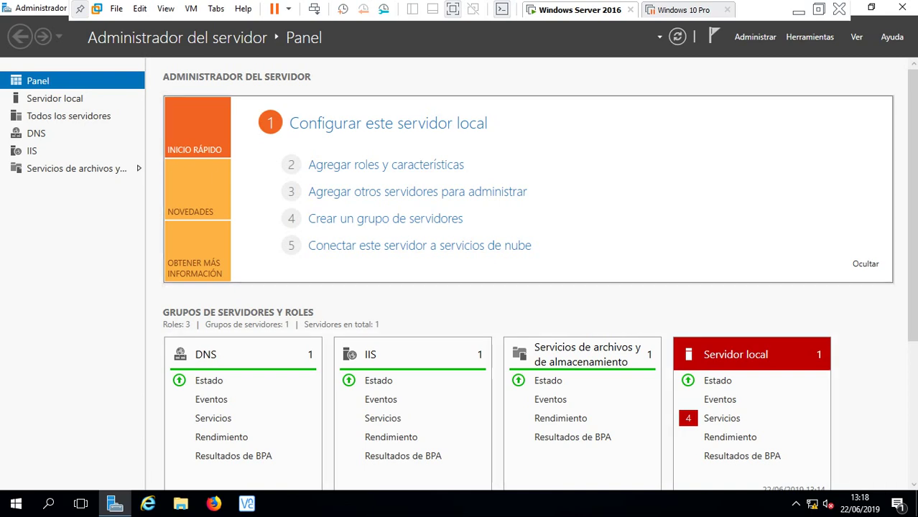
{"action": "key", "text": "super+r"}
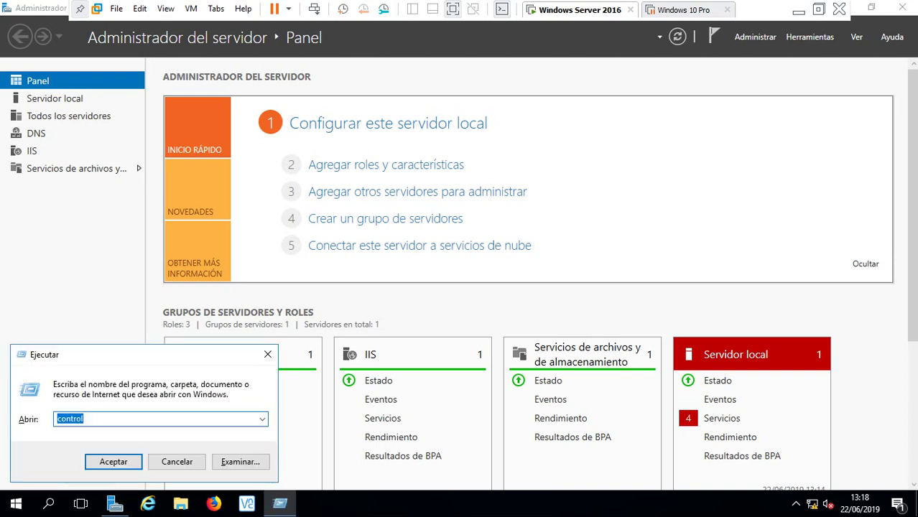
{"action": "type", "text": "cmd"}
{"action": "key", "text": "Return"}
{"action": "type", "text": "ipconfig"}
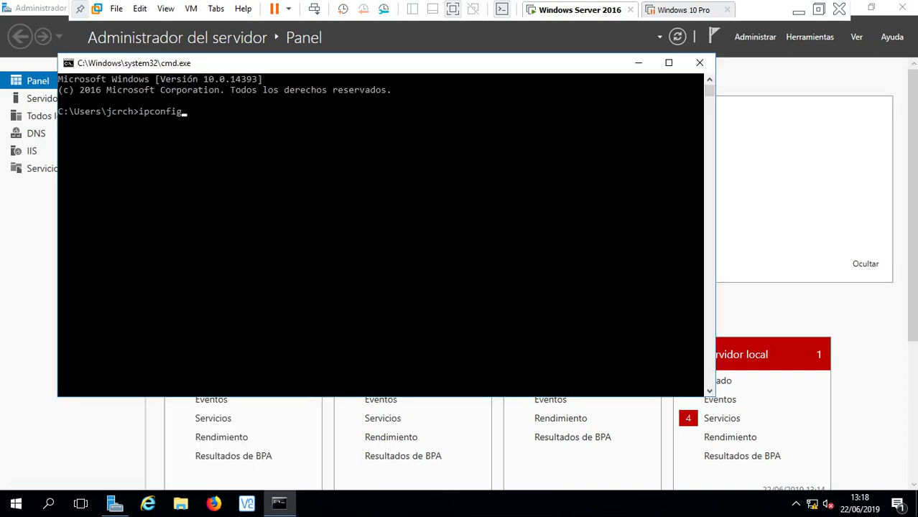
{"action": "key", "text": "Return"}
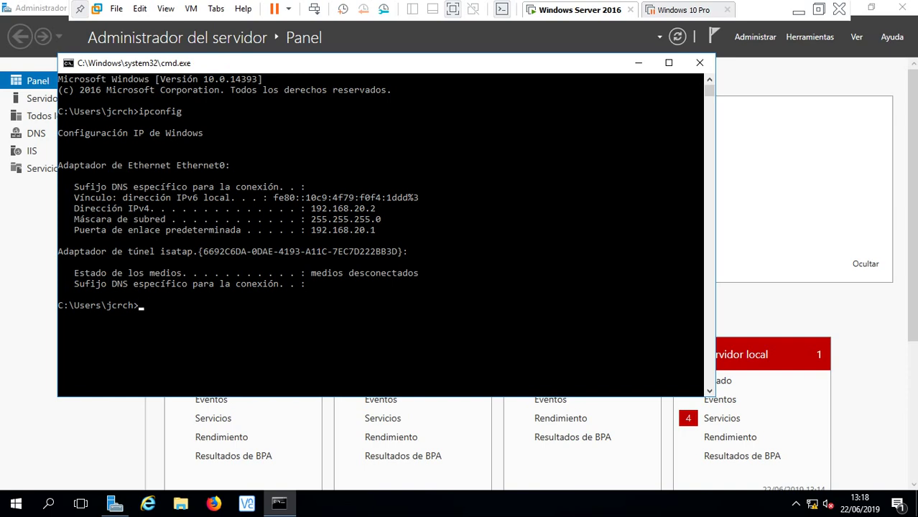
- Look up the name behind 192.168.20.2 with nslookup, then clear the console
{"action": "type", "text": "nslookup 192.168"}
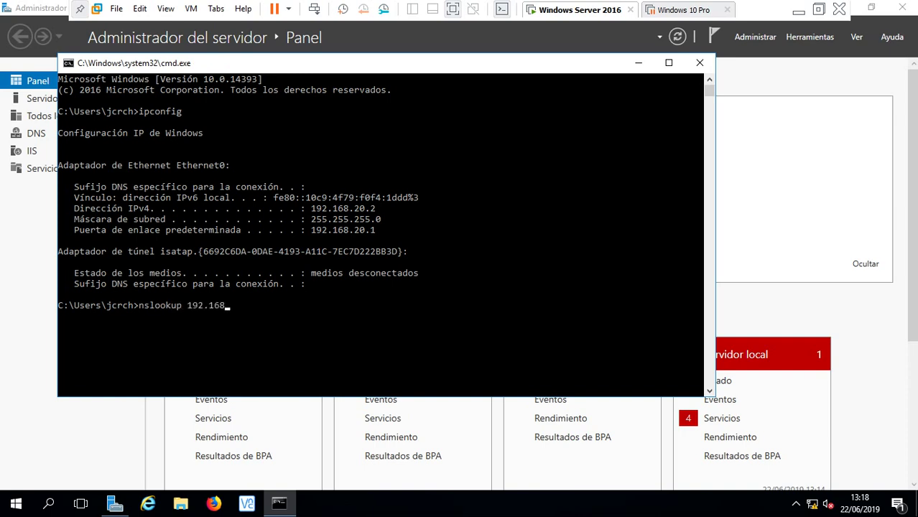
{"action": "type", "text": ".20.2"}
{"action": "key", "text": "Return"}
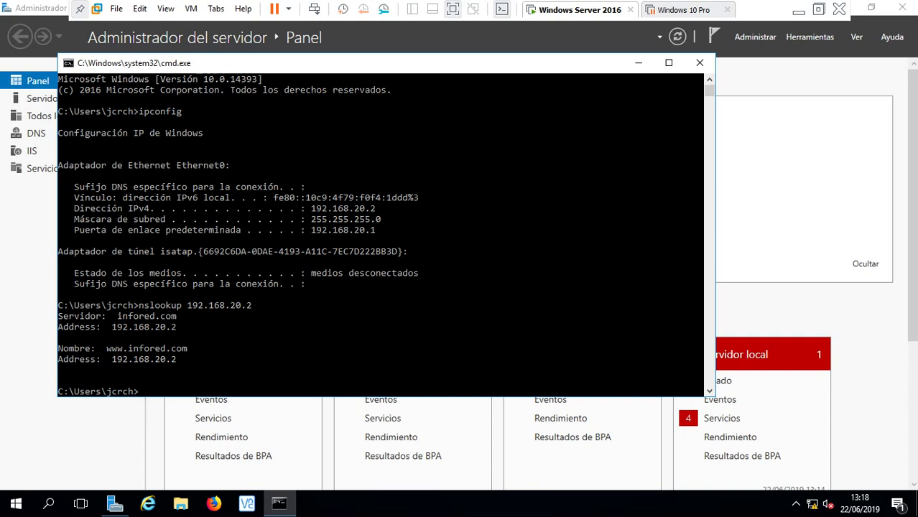
{"action": "type", "text": "cls"}
{"action": "key", "text": "Return"}
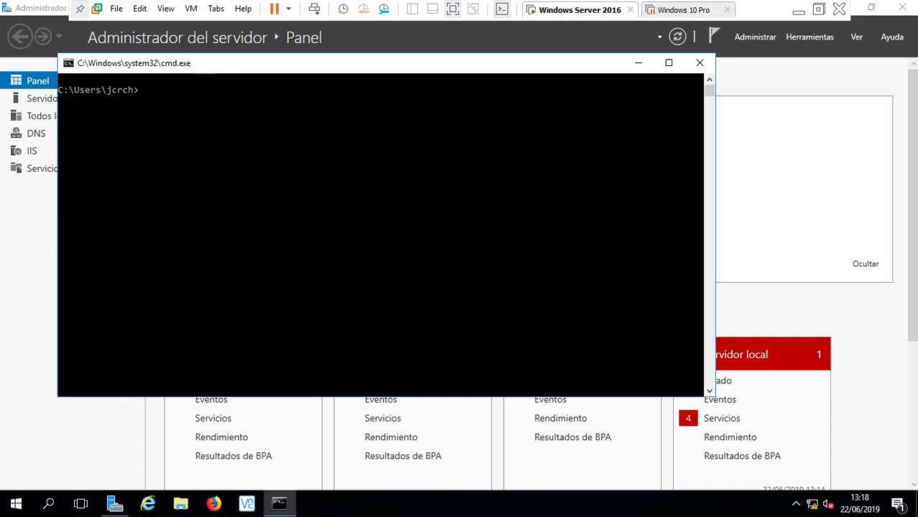
- Resolve infored.com with nslookup, then close the command prompt
{"action": "key", "text": "Up"}
{"action": "key", "text": "Up"}
{"action": "key", "text": "BackSpace"}
{"action": "key", "text": "BackSpace"}
{"action": "key", "text": "BackSpace"}
{"action": "key", "text": "BackSpace"}
{"action": "key", "text": "BackSpace"}
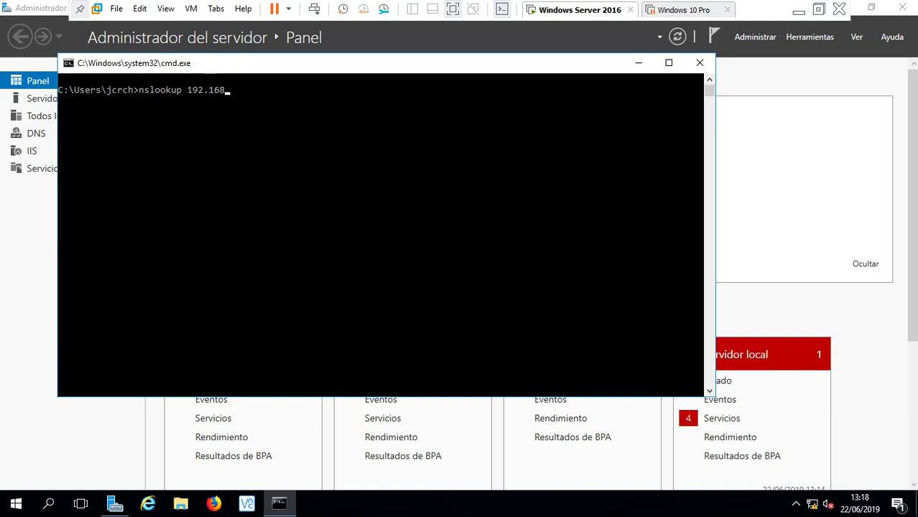
{"action": "key", "text": "BackSpace"}
{"action": "key", "text": "BackSpace"}
{"action": "key", "text": "BackSpace"}
{"action": "key", "text": "BackSpace"}
{"action": "key", "text": "BackSpace"}
{"action": "key", "text": "BackSpace"}
{"action": "key", "text": "BackSpace"}
{"action": "type", "text": "banco"}
{"action": "key", "text": "BackSpace"}
{"action": "key", "text": "BackSpace"}
{"action": "key", "text": "BackSpace"}
{"action": "key", "text": "BackSpace"}
{"action": "key", "text": "BackSpace"}
{"action": "type", "text": "infored.com"}
{"action": "key", "text": "Return"}
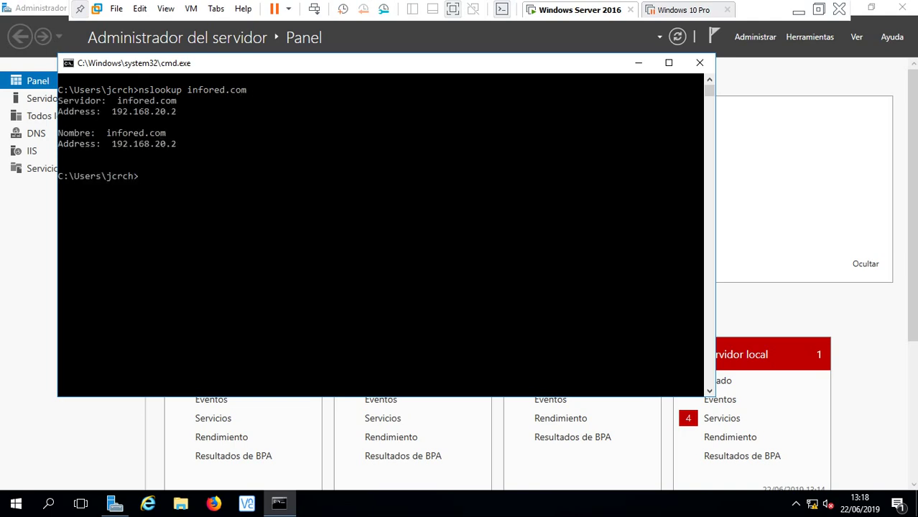
{"action": "left_click", "coordinate": [699, 62]}
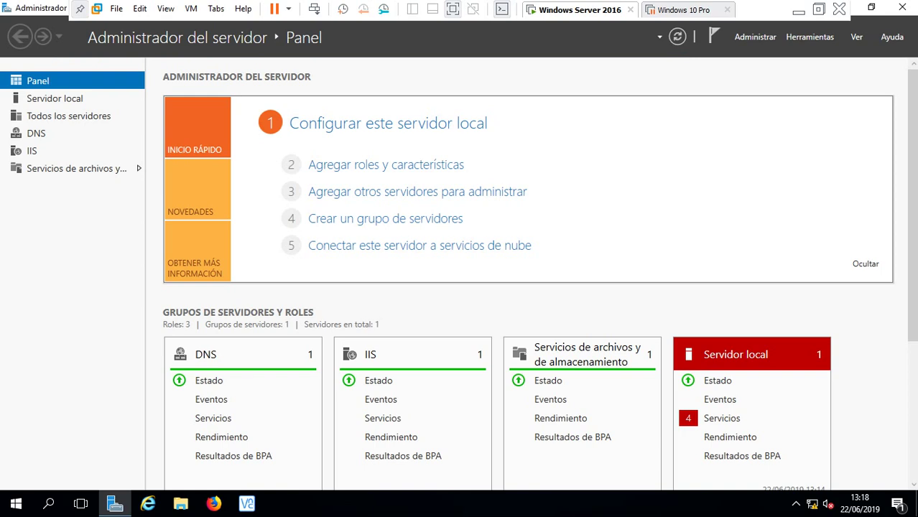
- Start the Add Roles and Features wizard with role-based installation
{"action": "left_click", "coordinate": [386, 165]}
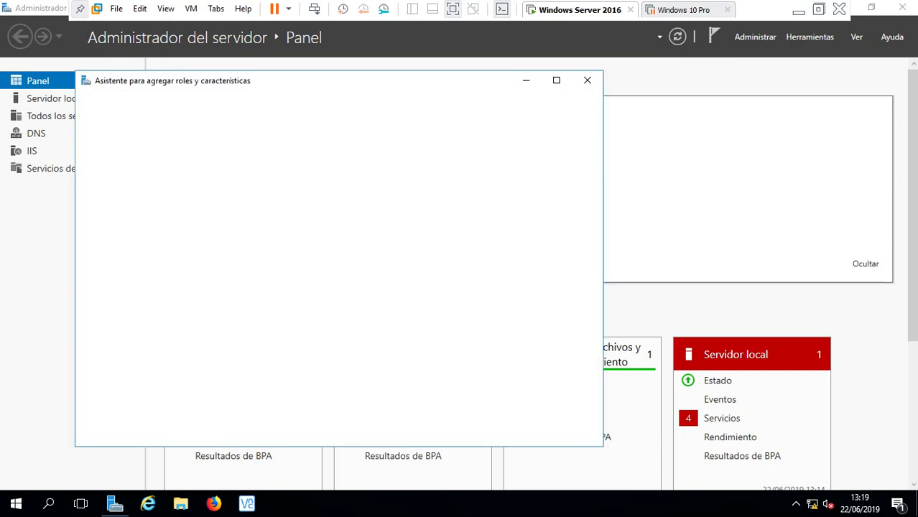
{"action": "key", "text": "Return"}
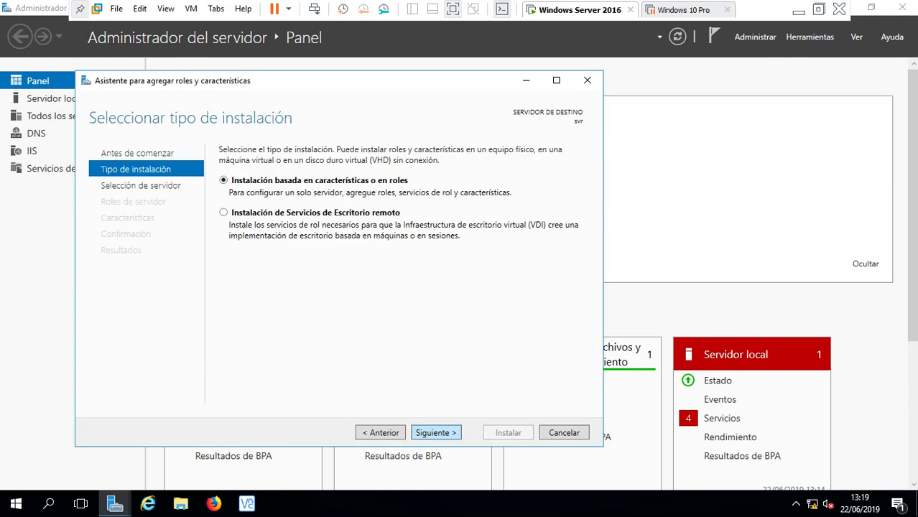
{"action": "key", "text": "Return"}
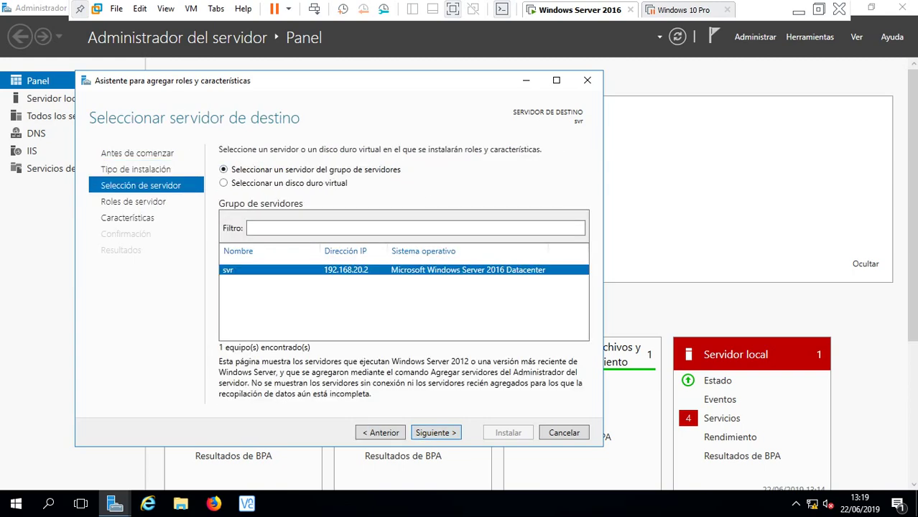
- Minimize the wizard, view the Local Server properties, then return to the Dashboard
{"action": "left_click_drag", "start_coordinate": [319, 73], "coordinate": [467, 46]}
{"action": "left_click", "coordinate": [664, 53]}
{"action": "left_click", "coordinate": [55, 98]}
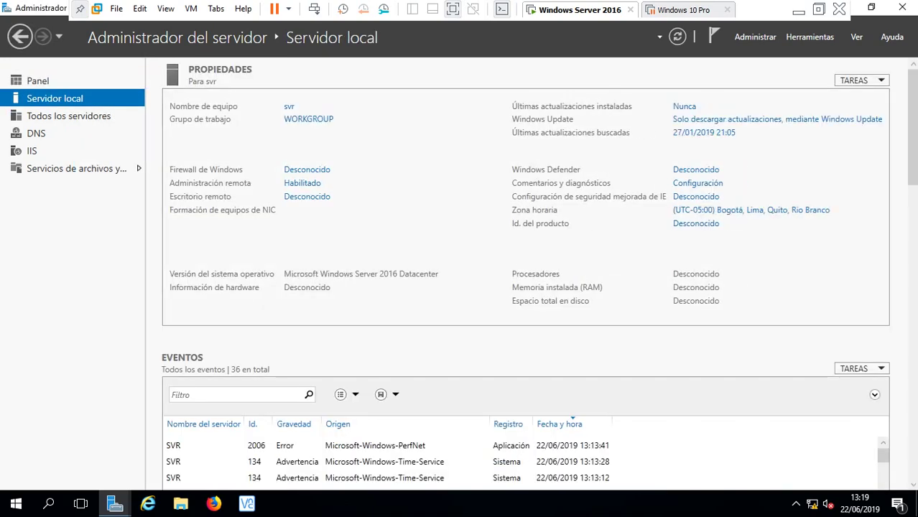
{"action": "left_click", "coordinate": [37, 80]}
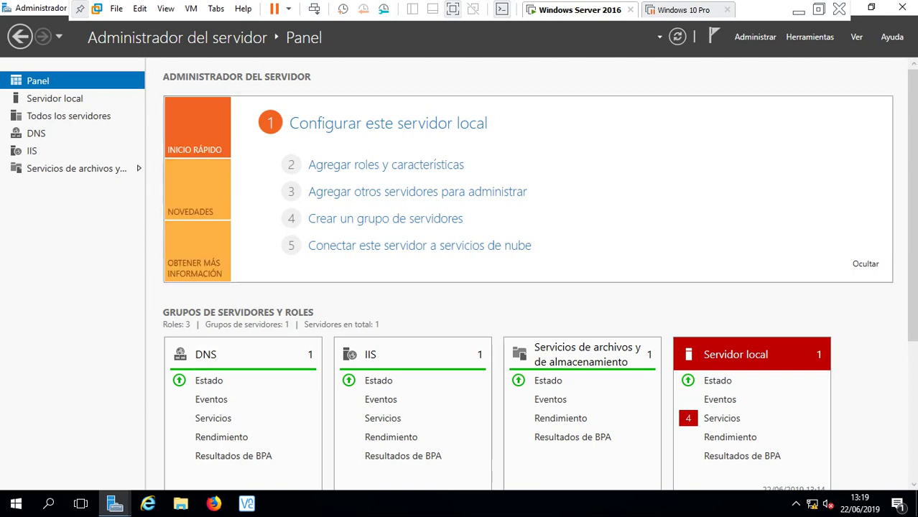
- Restore the wizard, keep svr as target, and tick Active Directory Domain Services with its tools
{"action": "mouse_move", "coordinate": [115, 502]}
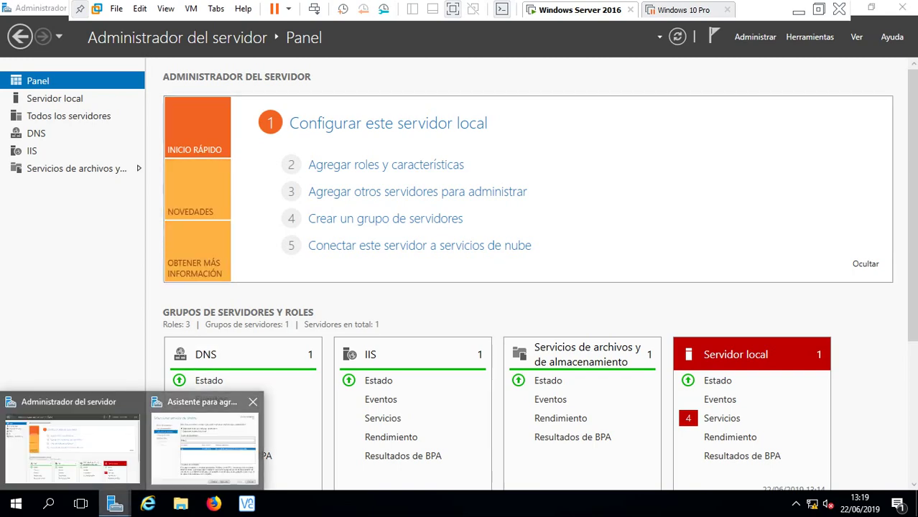
{"action": "left_click", "coordinate": [204, 442]}
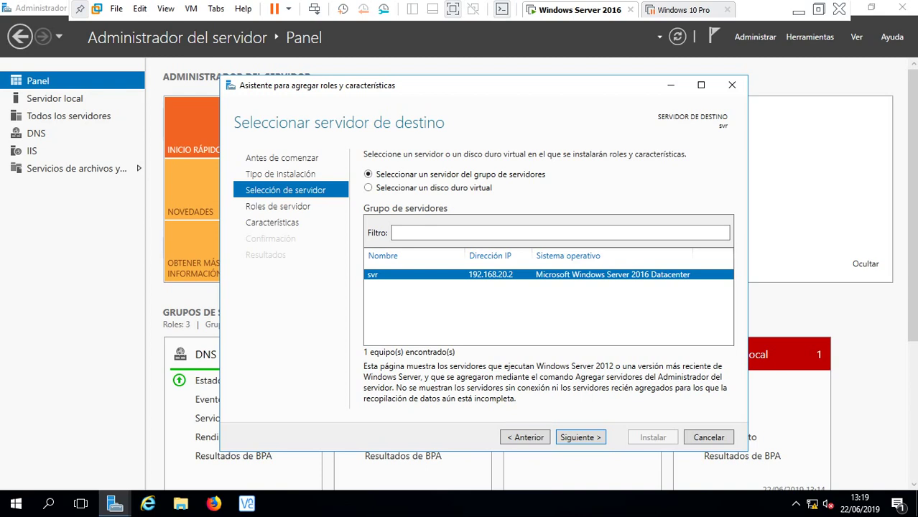
{"action": "left_click", "coordinate": [579, 437]}
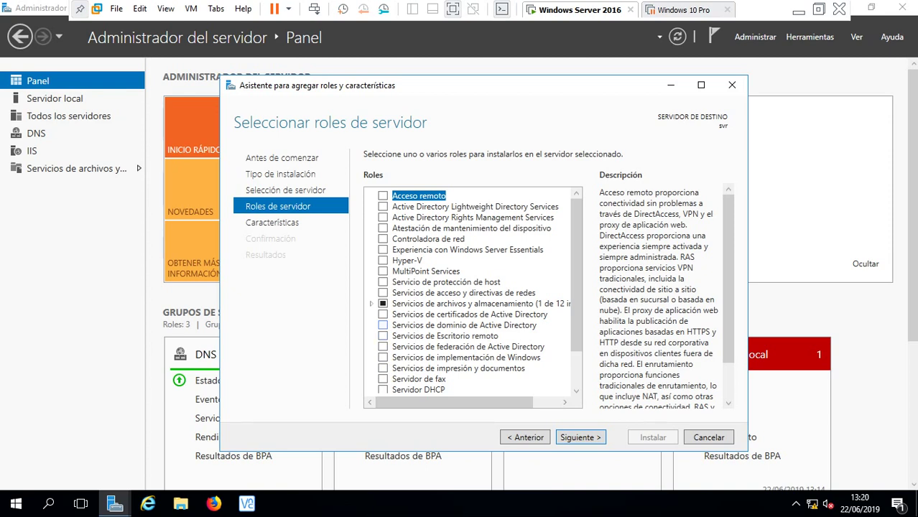
{"action": "left_click", "coordinate": [382, 325]}
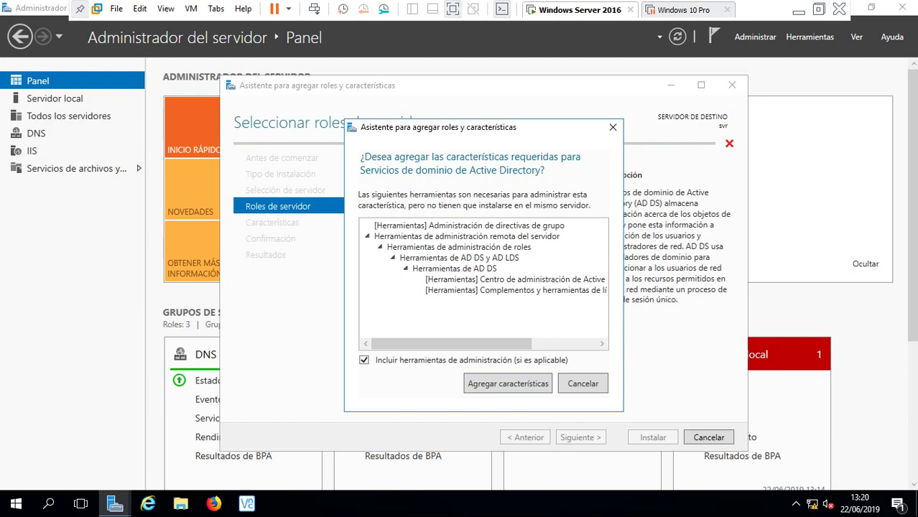
{"action": "key", "text": "Return"}
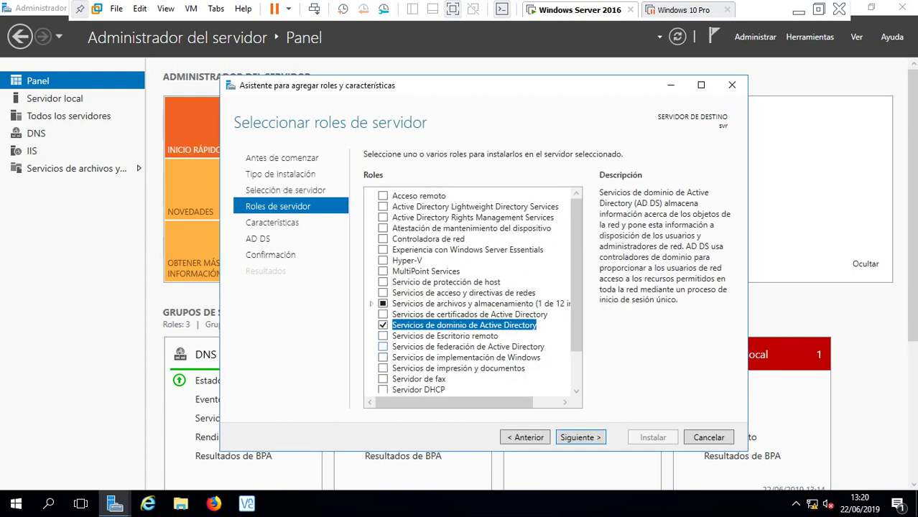
- Skip through the Features and AD DS pages, start the installation, and minimize the VM
{"action": "left_click", "coordinate": [580, 438]}
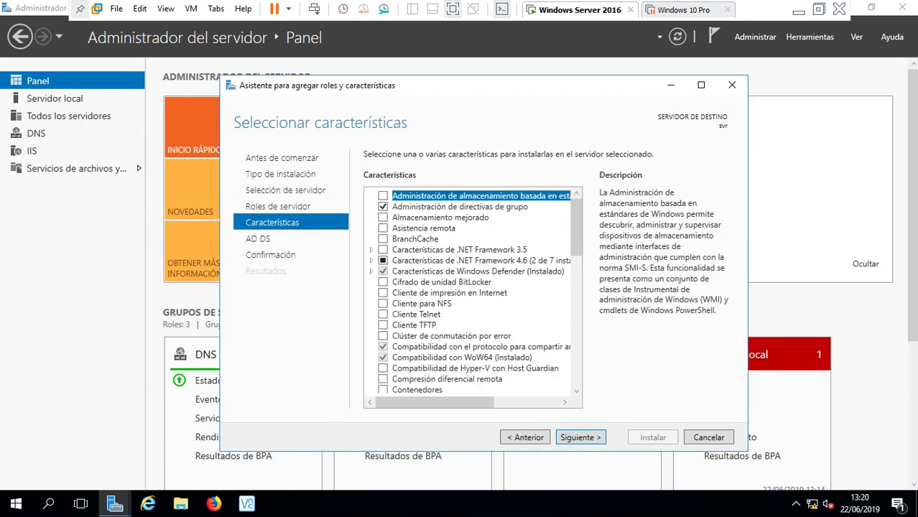
{"action": "left_click", "coordinate": [580, 437]}
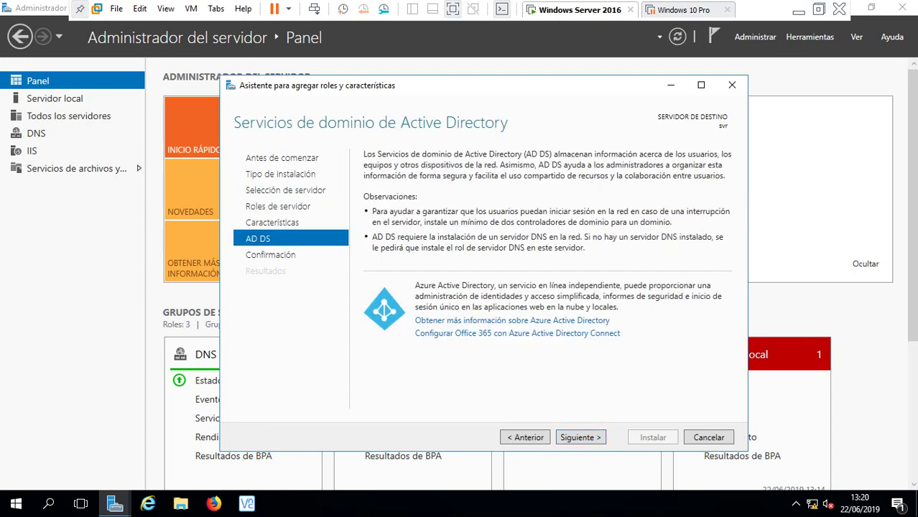
{"action": "left_click", "coordinate": [580, 437]}
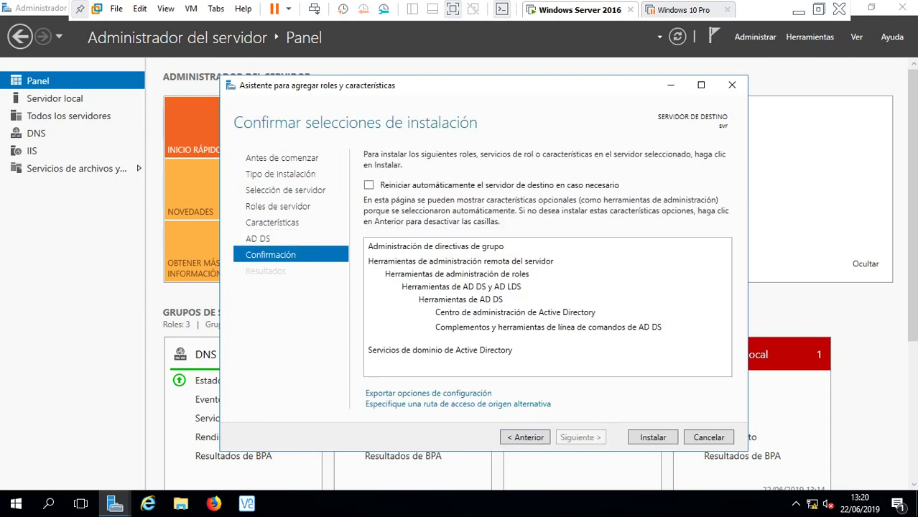
{"action": "left_click", "coordinate": [653, 437]}
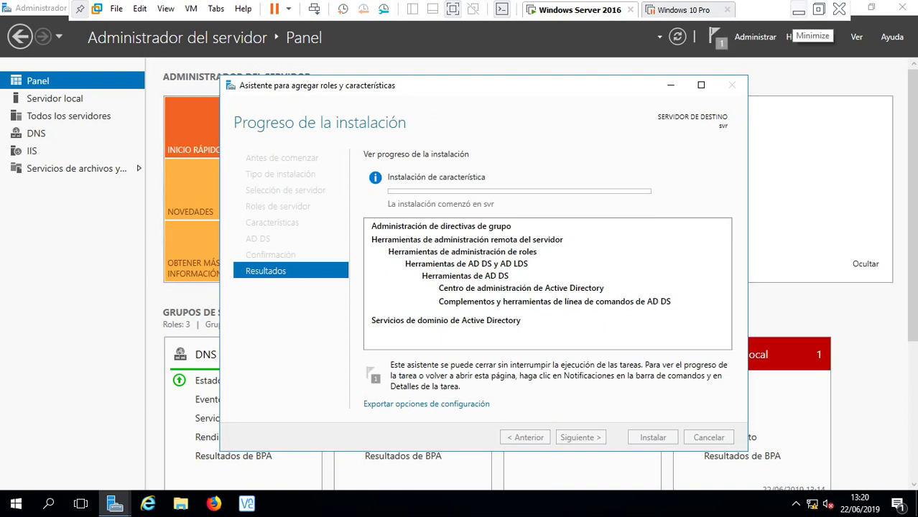
{"action": "left_click", "coordinate": [798, 10]}
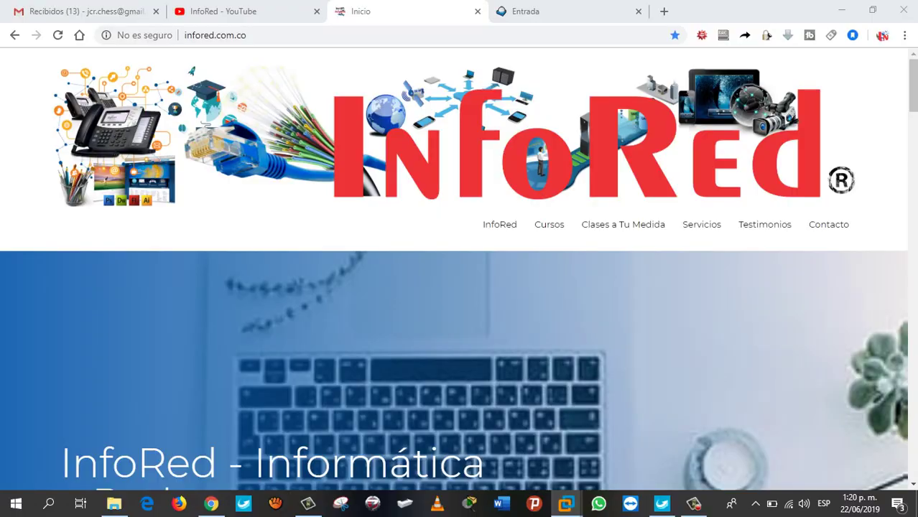
- Return to the Windows Server 2016 VM and check the Server Manager notifications
{"action": "left_click", "coordinate": [693, 503]}
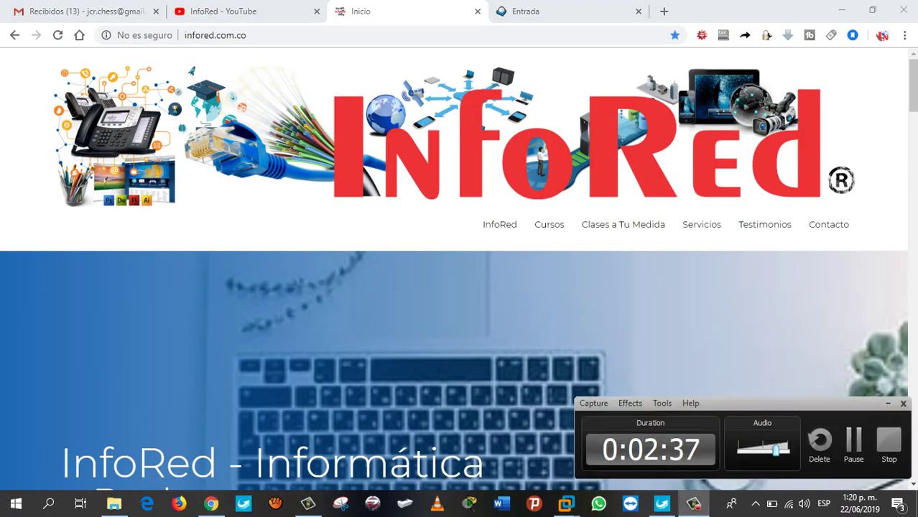
{"action": "left_click", "coordinate": [855, 438]}
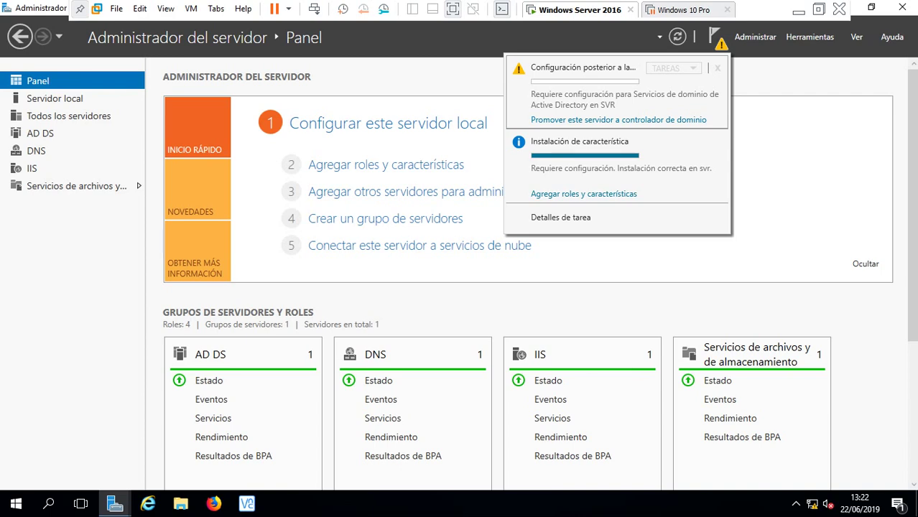
- Promote svr by adding a new forest with root domain infored.com and continue
{"action": "left_click", "coordinate": [619, 120]}
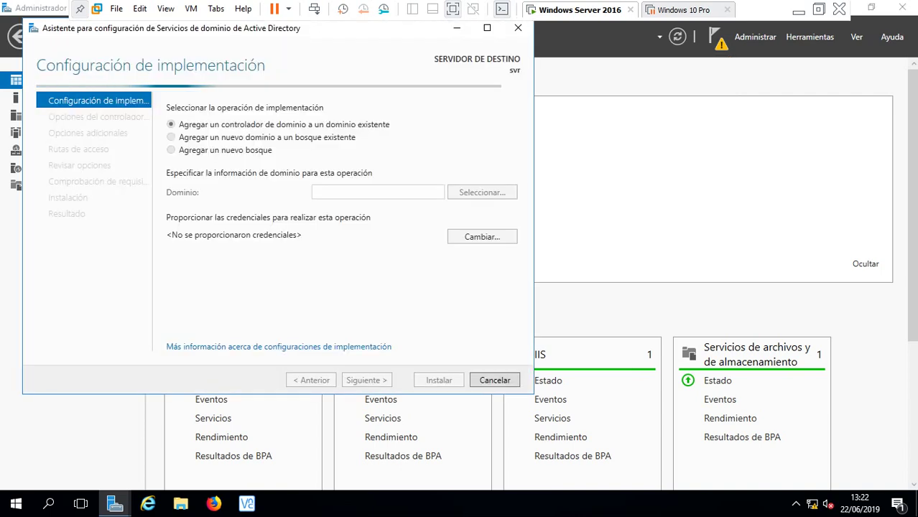
{"action": "left_click", "coordinate": [171, 150]}
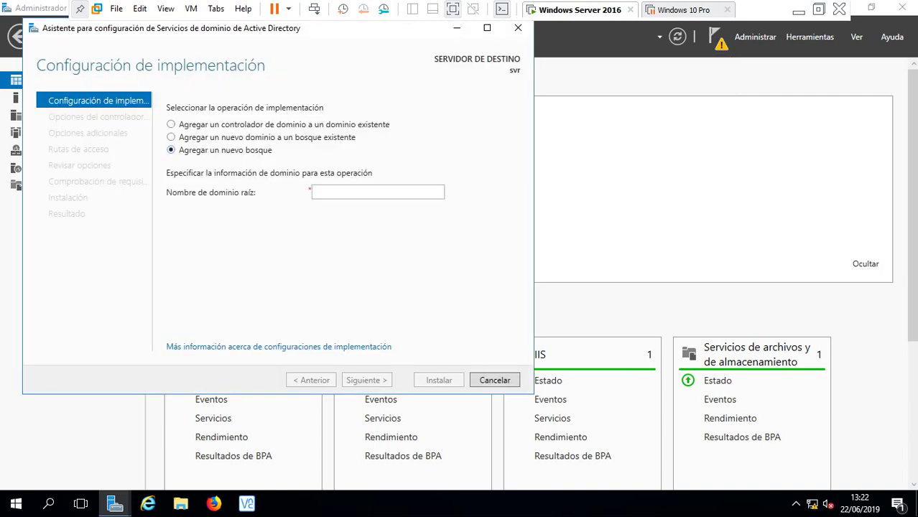
{"action": "left_click_drag", "start_coordinate": [352, 29], "coordinate": [516, 86]}
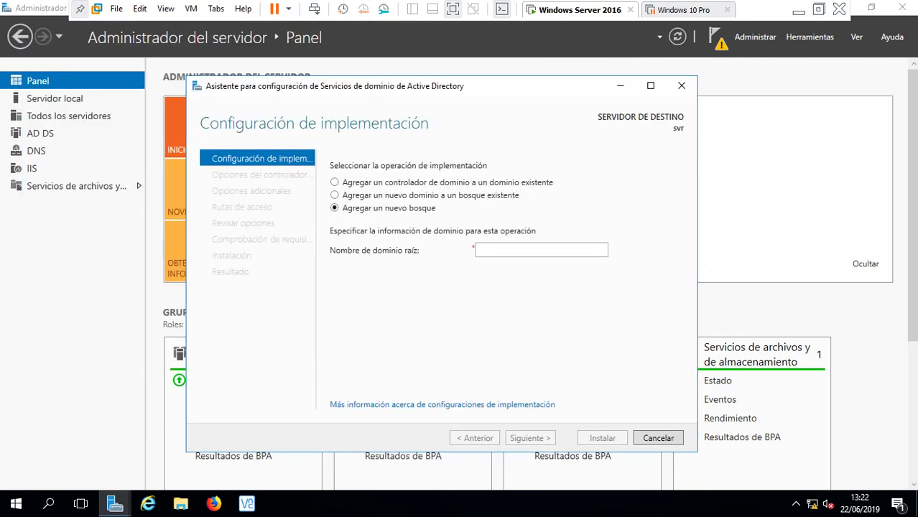
{"action": "left_click", "coordinate": [541, 249]}
{"action": "type", "text": "inf"}
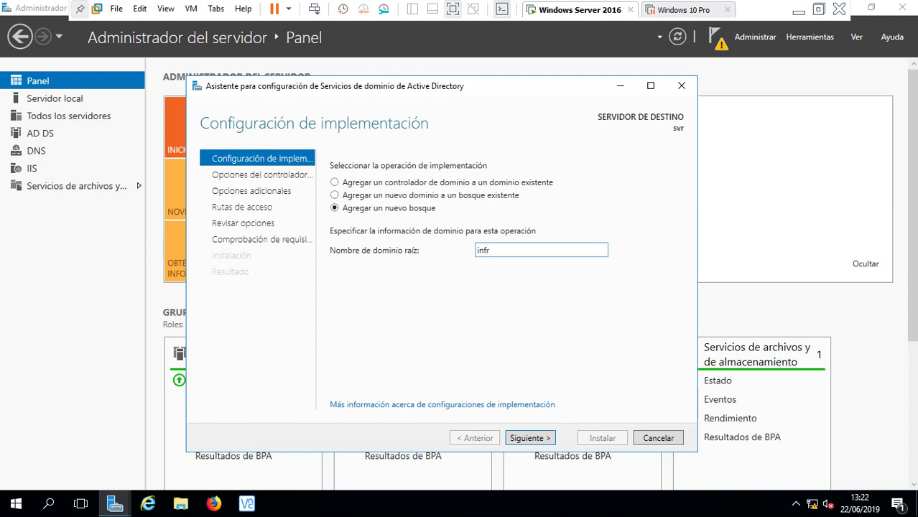
{"action": "type", "text": "ored.com"}
{"action": "left_click", "coordinate": [529, 438]}
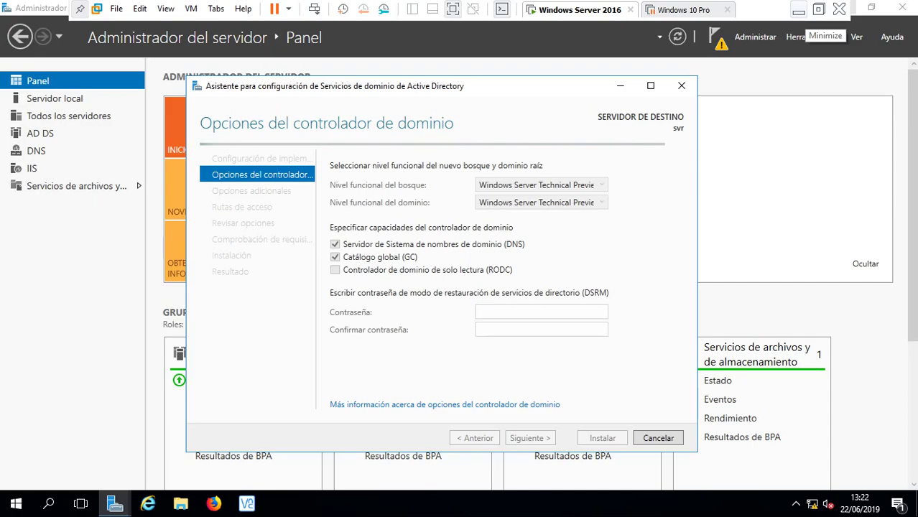
{"action": "left_click", "coordinate": [798, 11]}
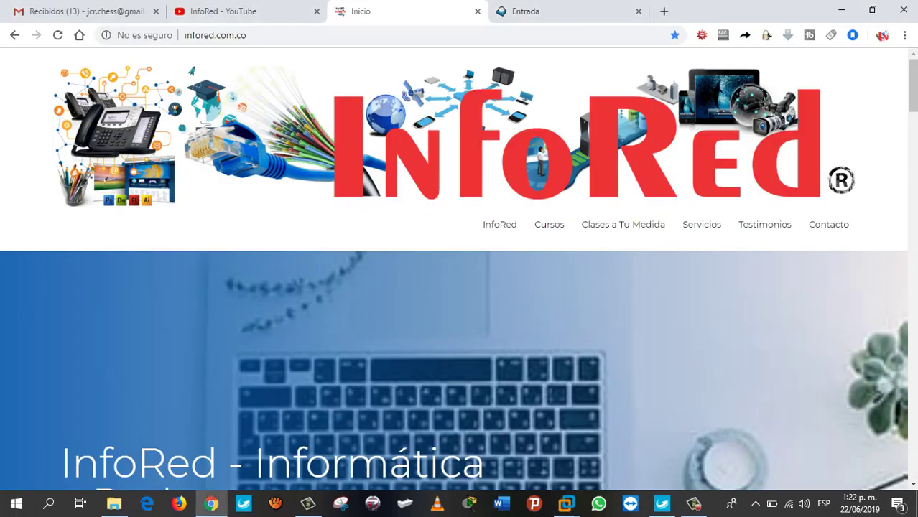
- Open the InfoRed Cursos page and scroll through the course list
{"action": "left_click", "coordinate": [549, 224]}
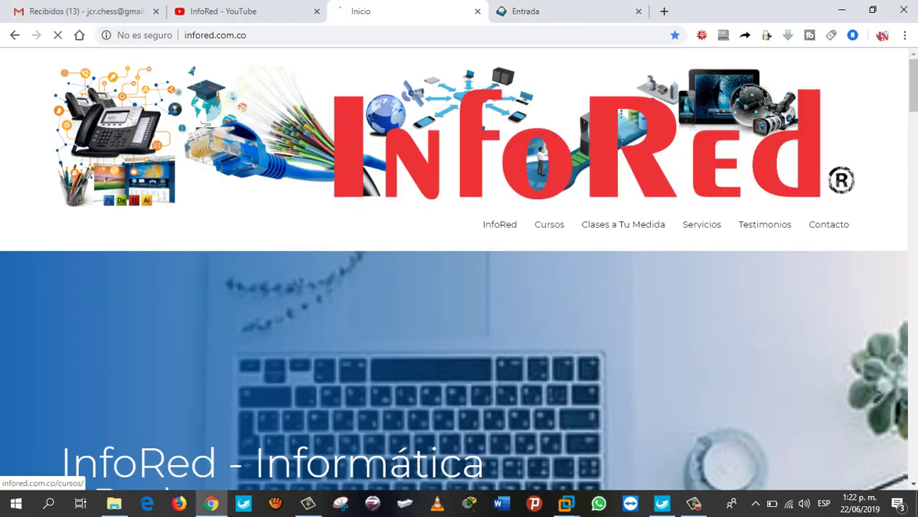
{"action": "scroll", "coordinate": [459, 266], "scroll_direction": "down", "scroll_amount": 8}
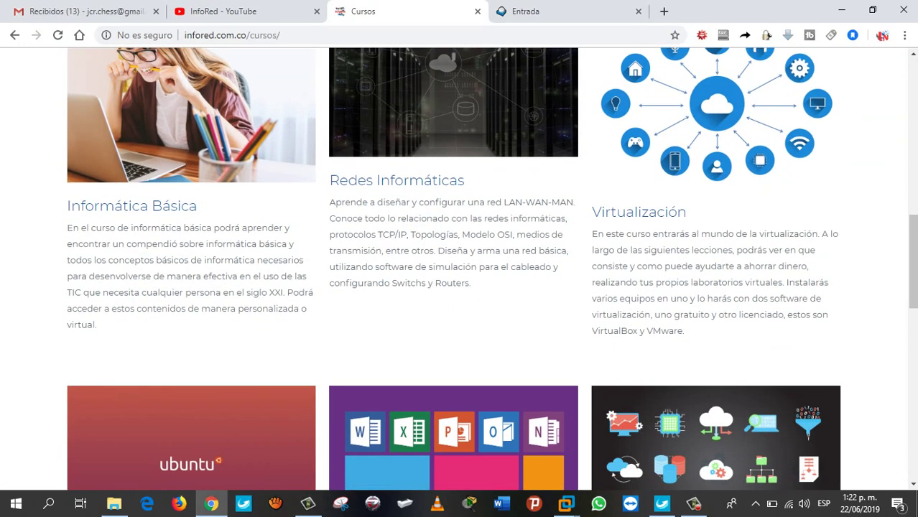
{"action": "scroll", "coordinate": [191, 345], "scroll_direction": "down", "scroll_amount": 5}
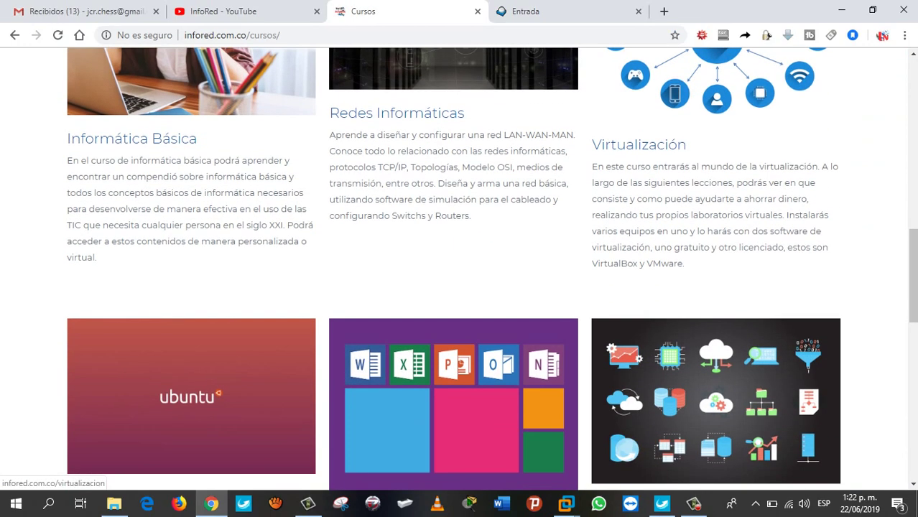
{"action": "scroll", "coordinate": [191, 287], "scroll_direction": "down", "scroll_amount": 1}
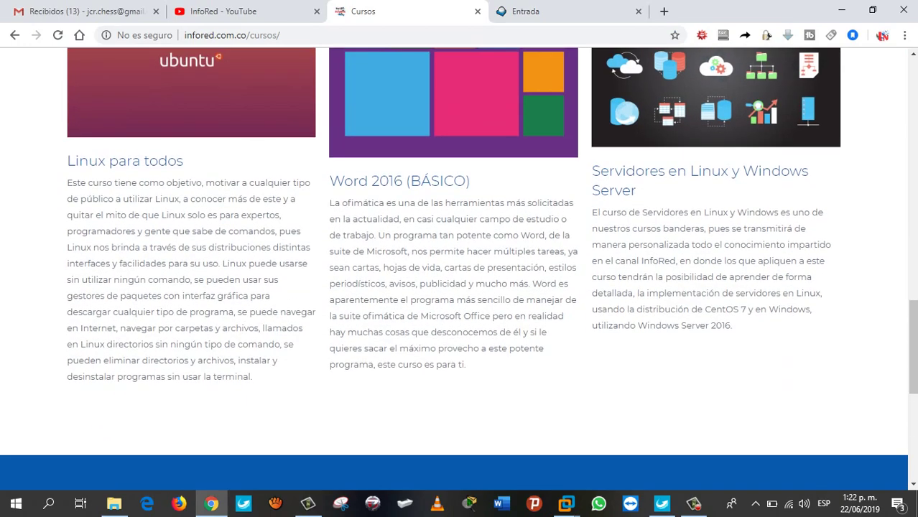
{"action": "scroll", "coordinate": [191, 287], "scroll_direction": "up", "scroll_amount": 10}
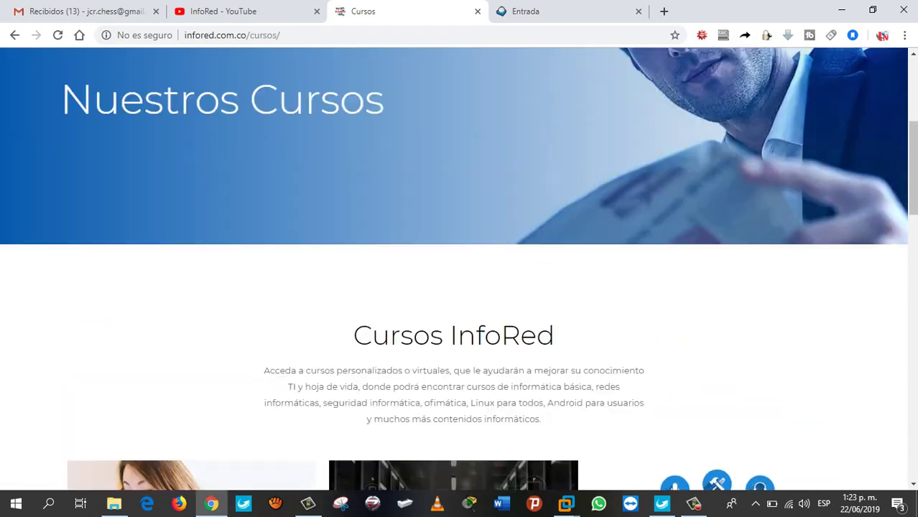
{"action": "scroll", "coordinate": [622, 156], "scroll_direction": "down", "scroll_amount": 5}
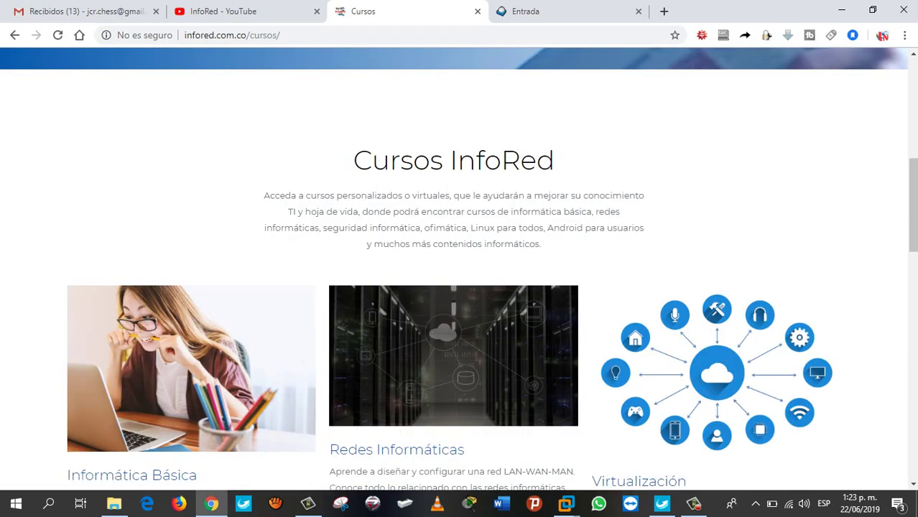
{"action": "scroll", "coordinate": [622, 157], "scroll_direction": "up", "scroll_amount": 5}
- Open and scroll through the 'Clases a Tu Medida' page
{"action": "left_click", "coordinate": [623, 156]}
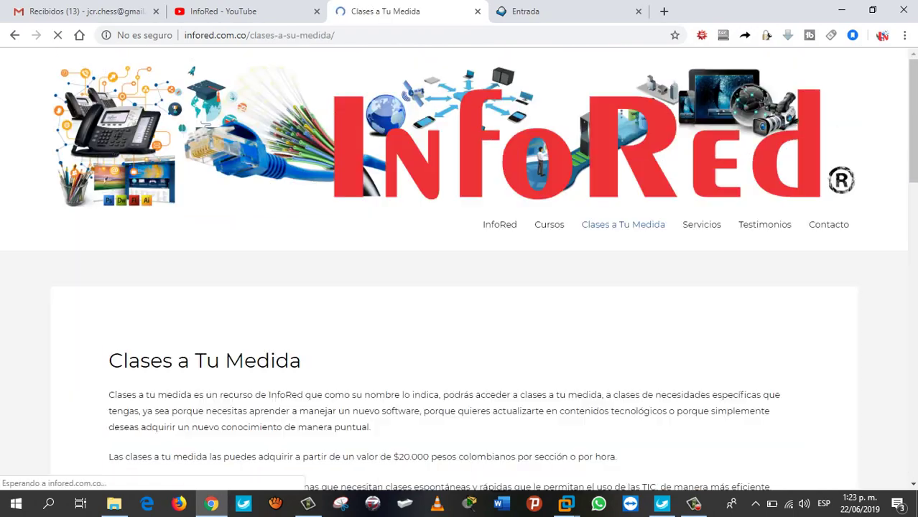
{"action": "scroll", "coordinate": [622, 156], "scroll_direction": "down", "scroll_amount": 9}
{"action": "scroll", "coordinate": [452, 269], "scroll_direction": "down", "scroll_amount": 7}
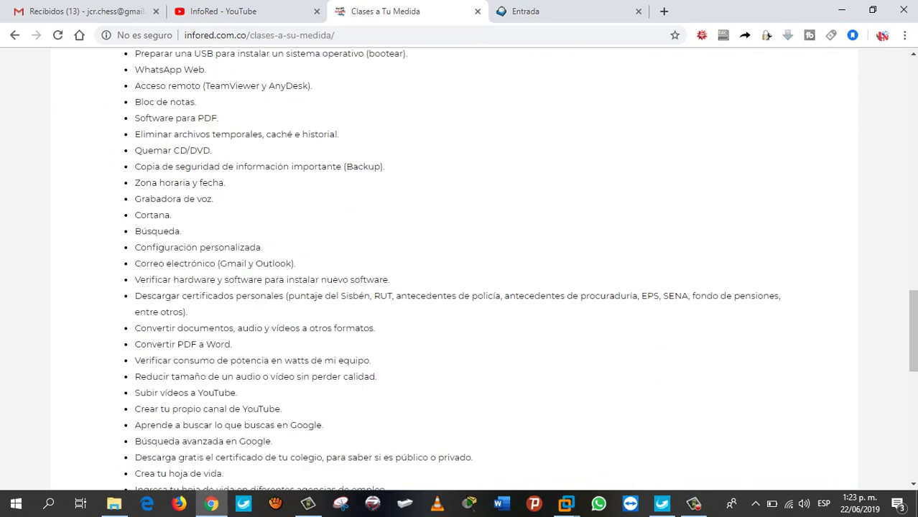
{"action": "scroll", "coordinate": [452, 270], "scroll_direction": "up", "scroll_amount": 12}
{"action": "scroll", "coordinate": [452, 270], "scroll_direction": "up", "scroll_amount": 1}
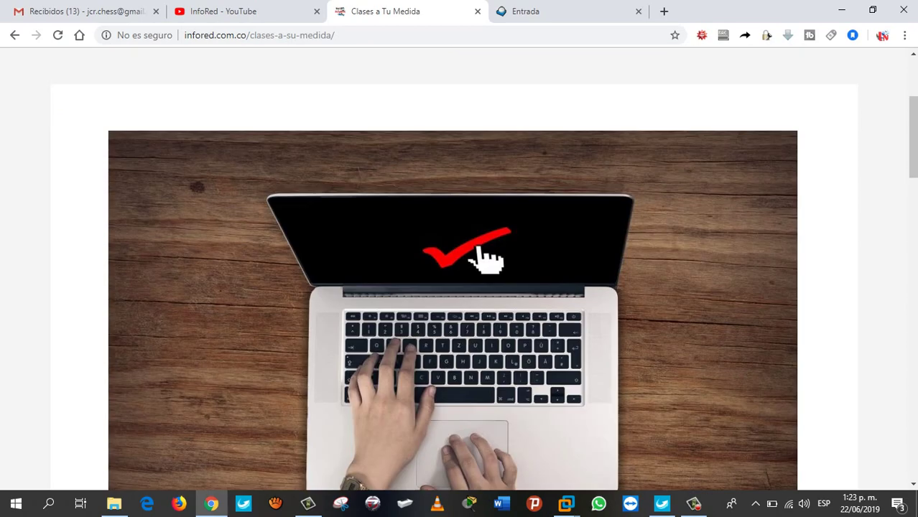
{"action": "left_click", "coordinate": [566, 504]}
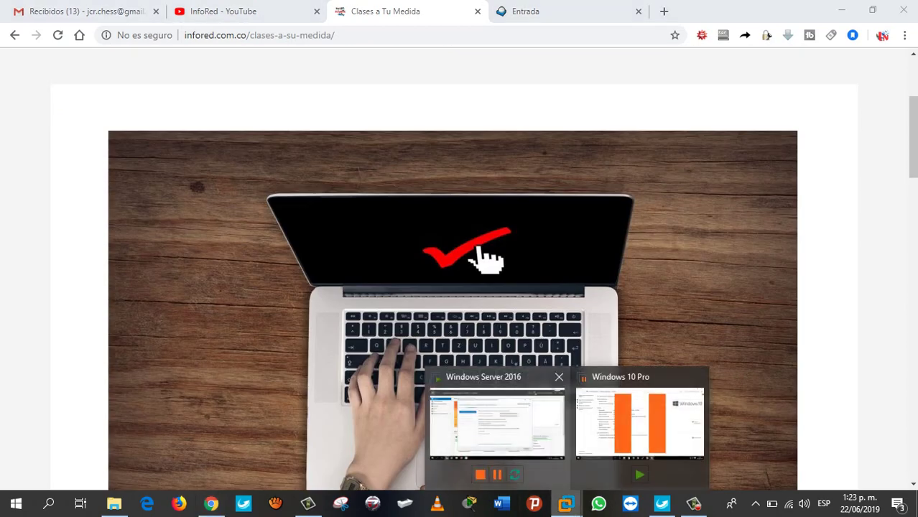
- Back in the promotion wizard, enter the DSRM password and type its confirmation
{"action": "left_click", "coordinate": [497, 423]}
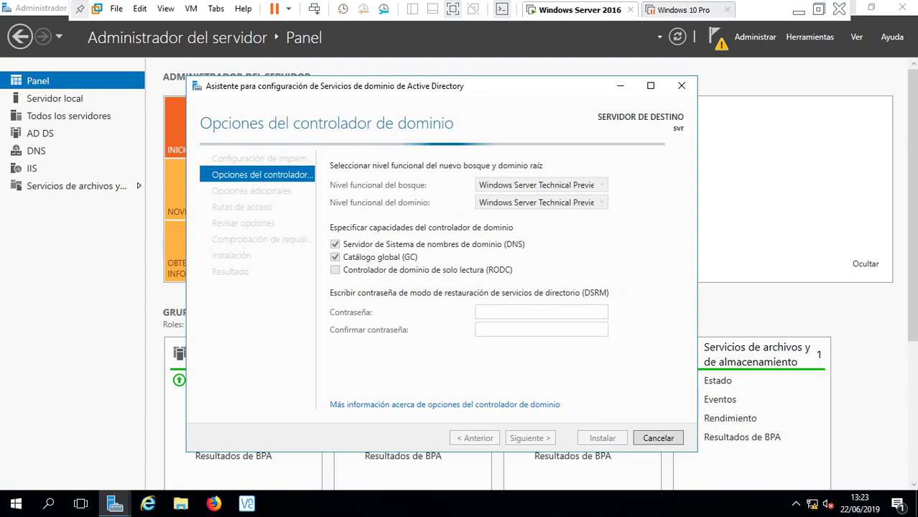
{"action": "left_click", "coordinate": [798, 10]}
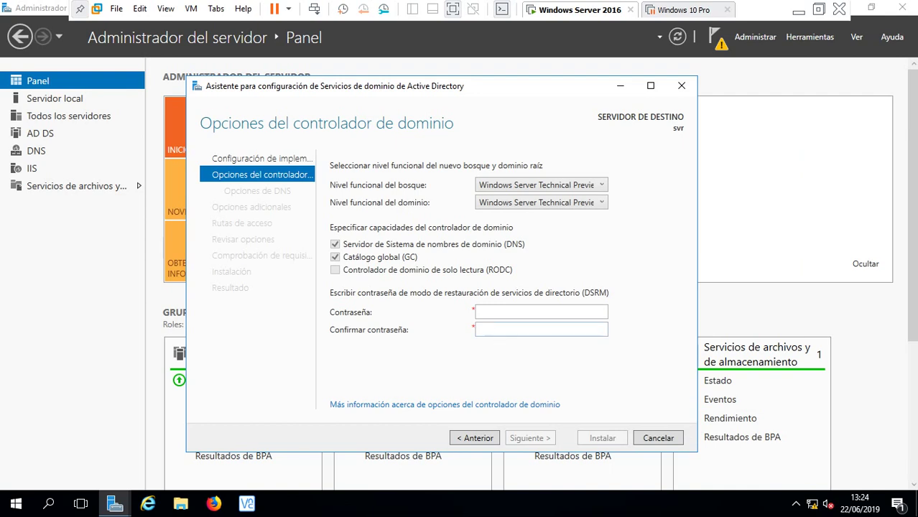
{"action": "left_click", "coordinate": [541, 311]}
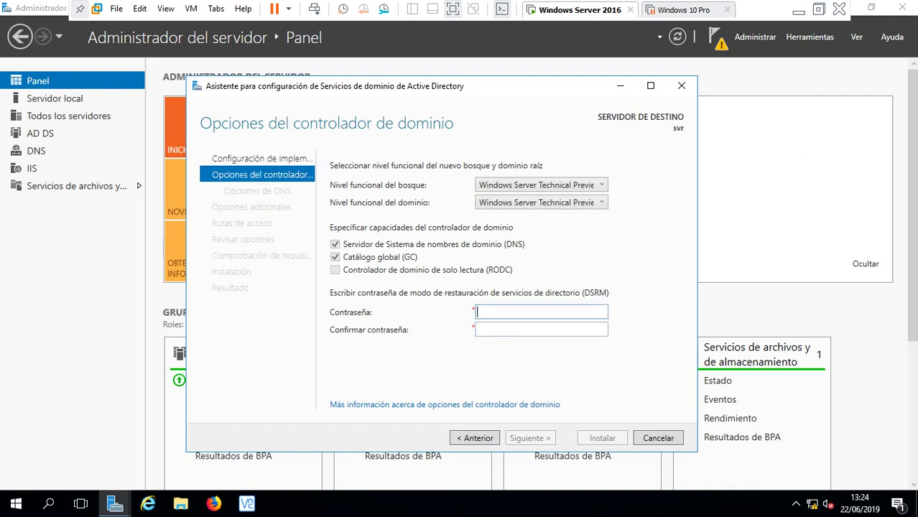
{"action": "type", "text": "***********"}
{"action": "key", "text": "Tab"}
{"action": "type", "text": "***"}
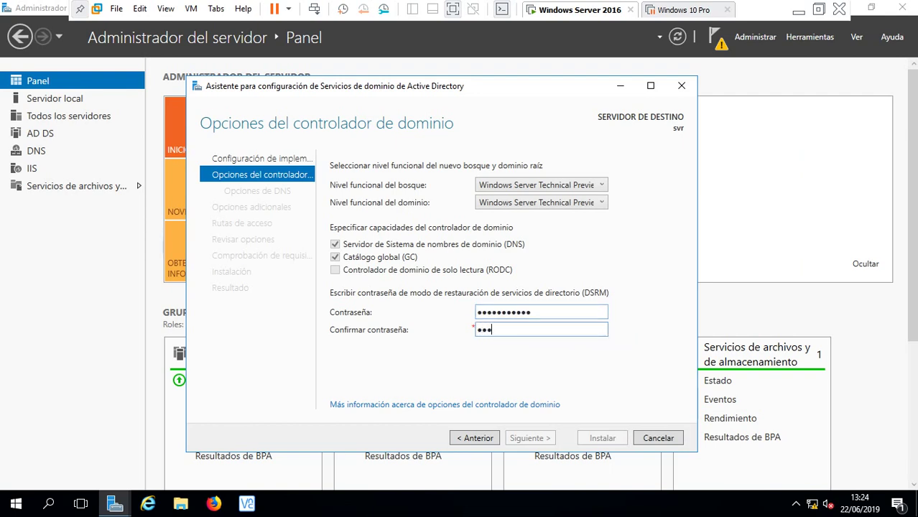
{"action": "type", "text": "********"}
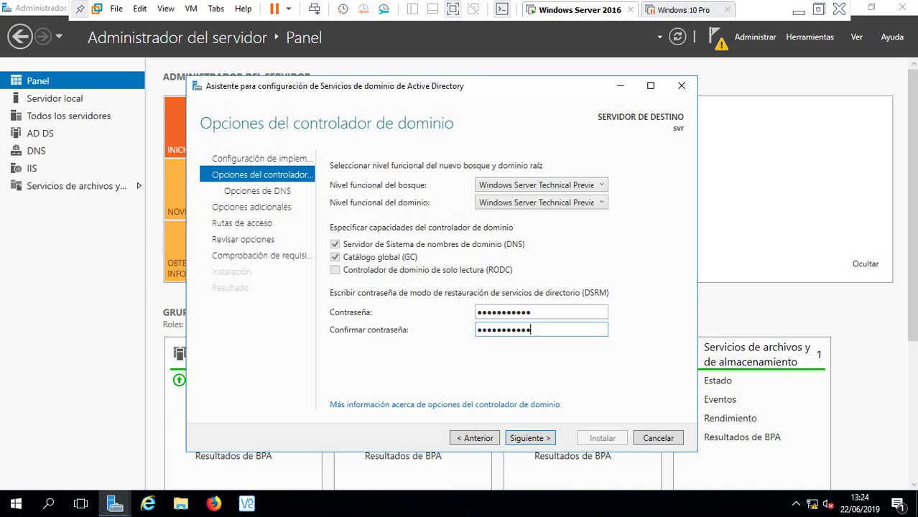
- Advance past the DNS options and accept NetBIOS name INFORED to reach Paths
{"action": "key", "text": "Return"}
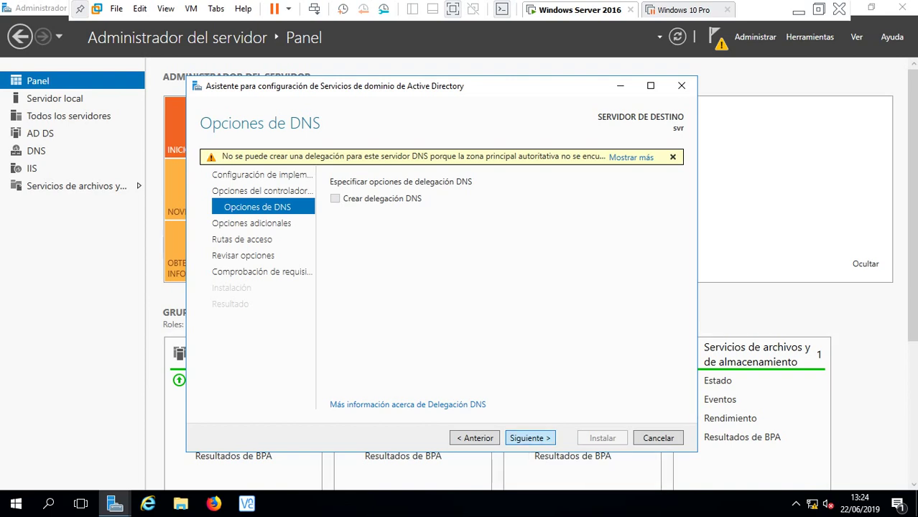
{"action": "left_click", "coordinate": [530, 437]}
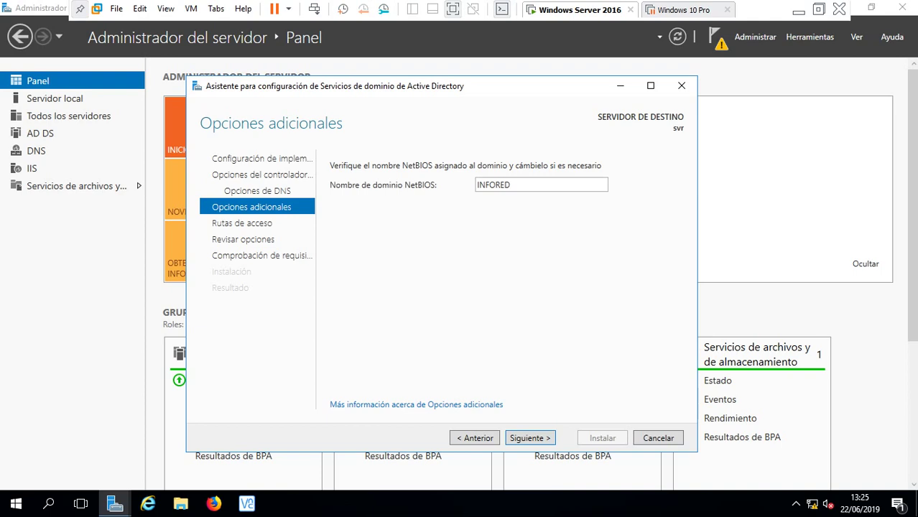
{"action": "key", "text": "Return"}
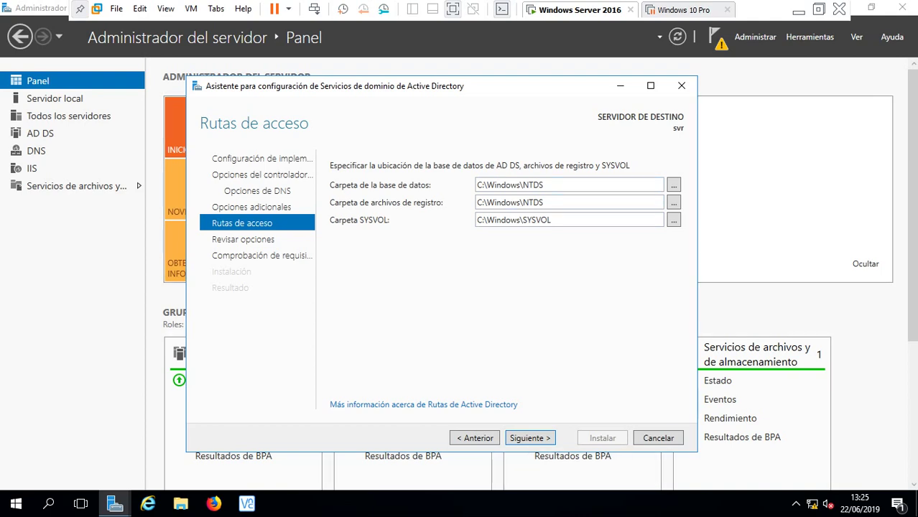
- Accept the default NTDS and SYSVOL folder paths and continue to the options review
{"action": "key", "text": "Return"}
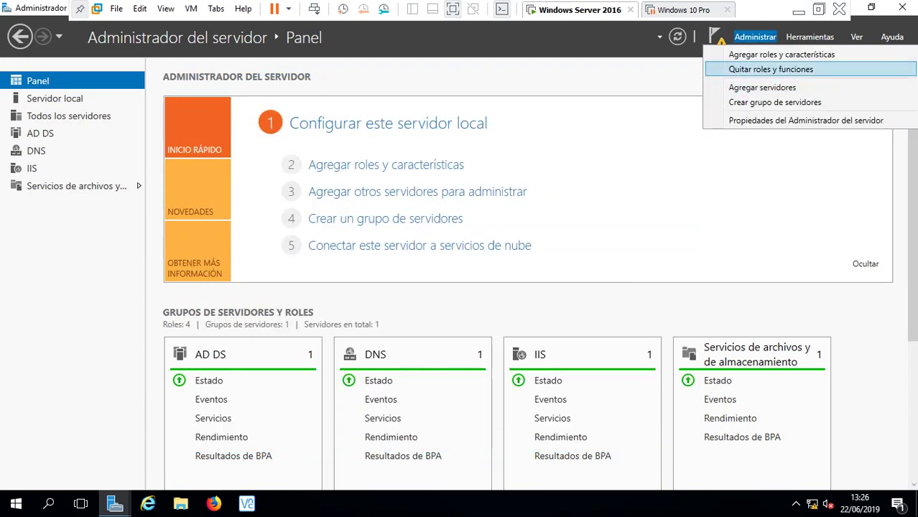
{"action": "left_click", "coordinate": [771, 69]}
{"action": "key", "text": "Return"}
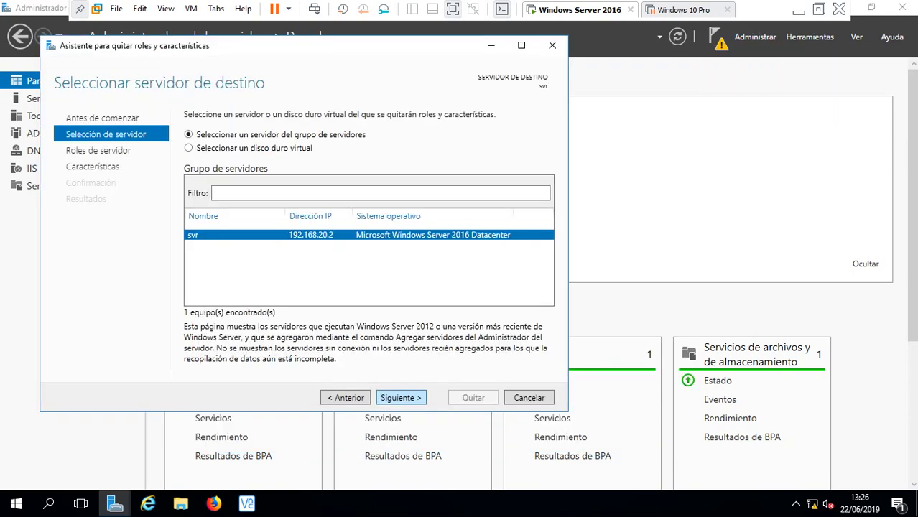
{"action": "key", "text": "Return"}
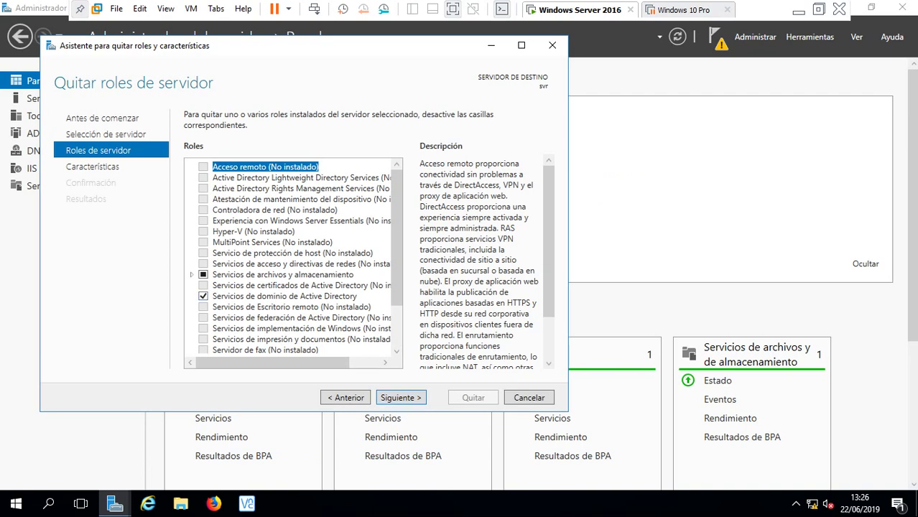
{"action": "left_click_drag", "start_coordinate": [273, 362], "coordinate": [279, 362]}
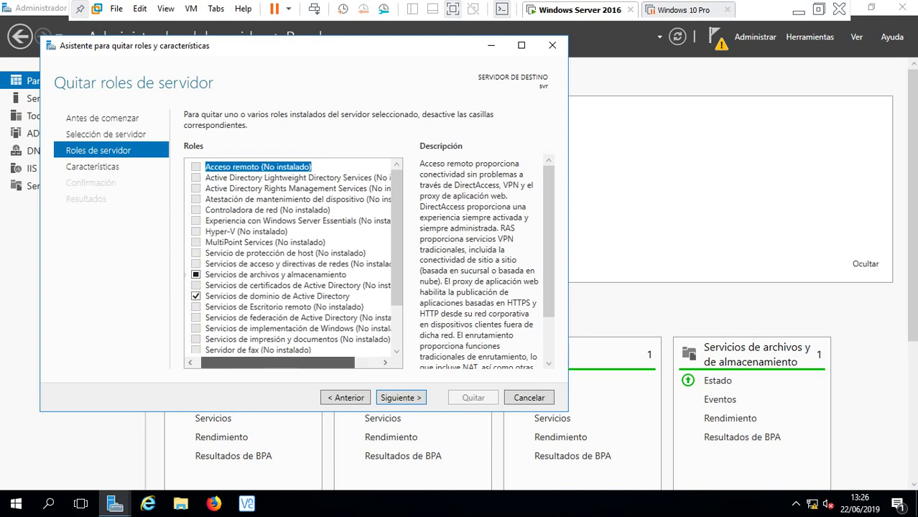
{"action": "left_click", "coordinate": [553, 45]}
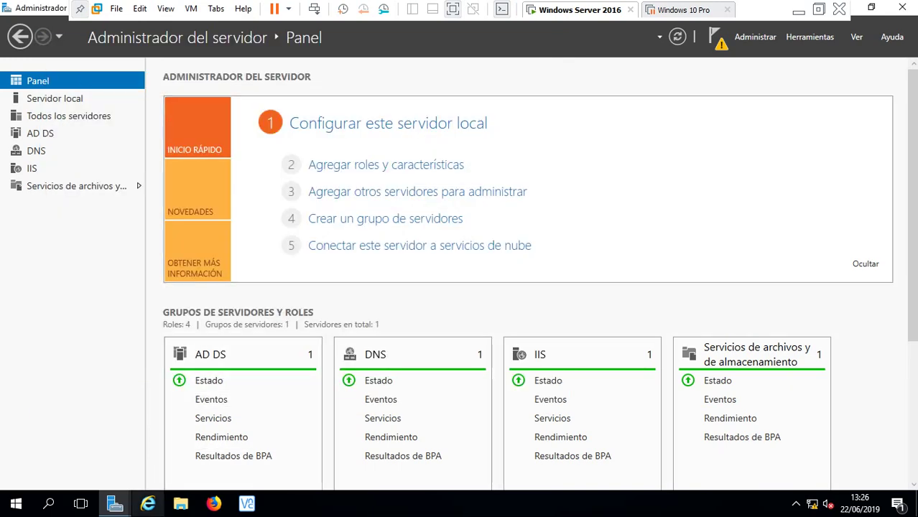
- Return to the AD DS wizard's infored.com review page and proceed to the prerequisite check
{"action": "mouse_move", "coordinate": [114, 502]}
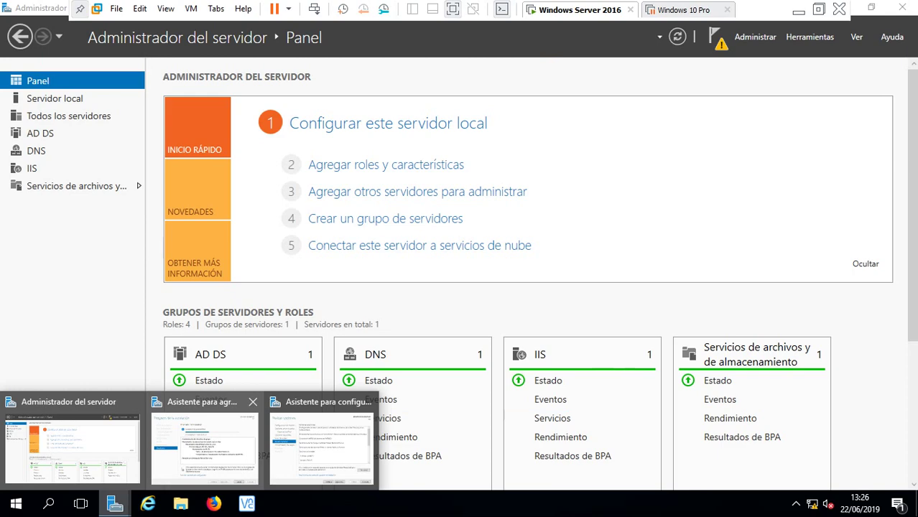
{"action": "left_click", "coordinate": [321, 442]}
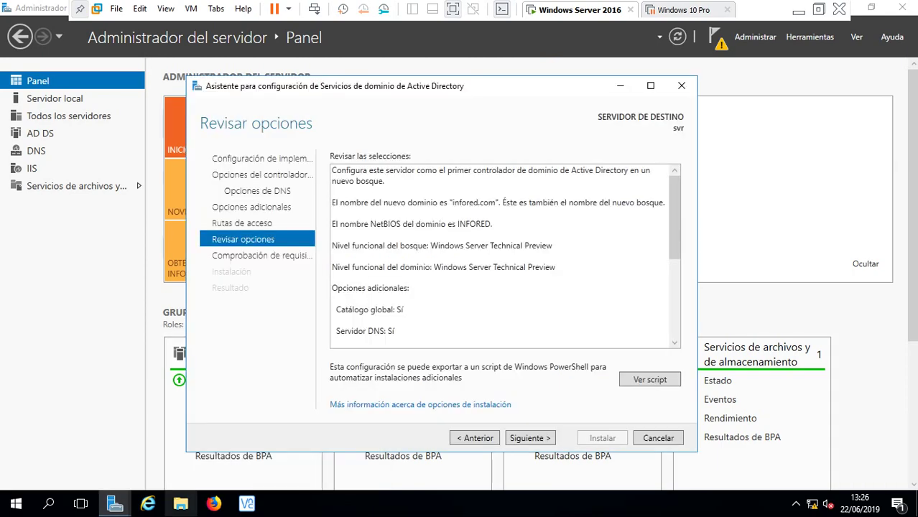
{"action": "mouse_move", "coordinate": [115, 503]}
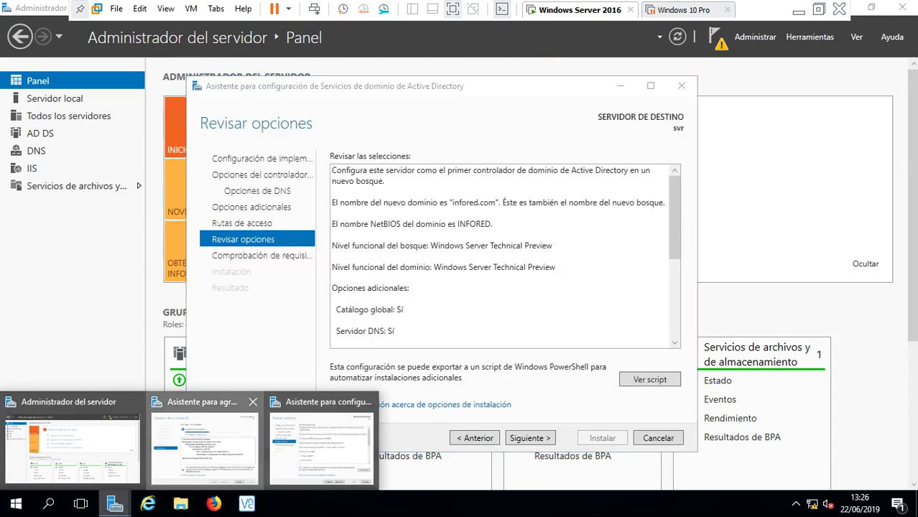
{"action": "left_click", "coordinate": [208, 438]}
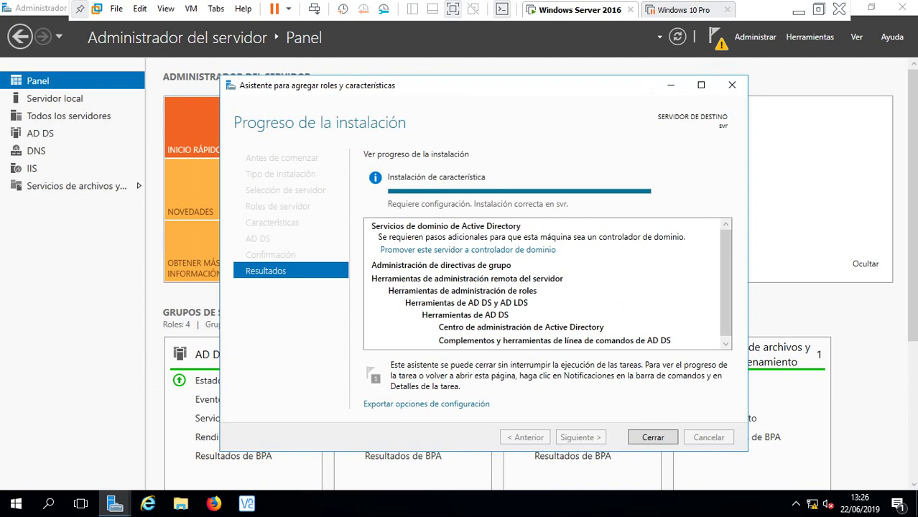
{"action": "key", "text": "alt+Tab"}
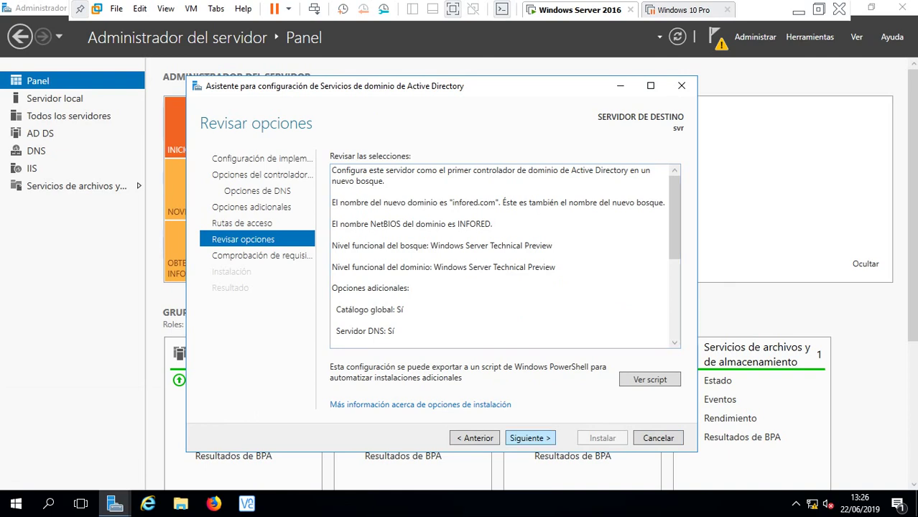
{"action": "key", "text": "Return"}
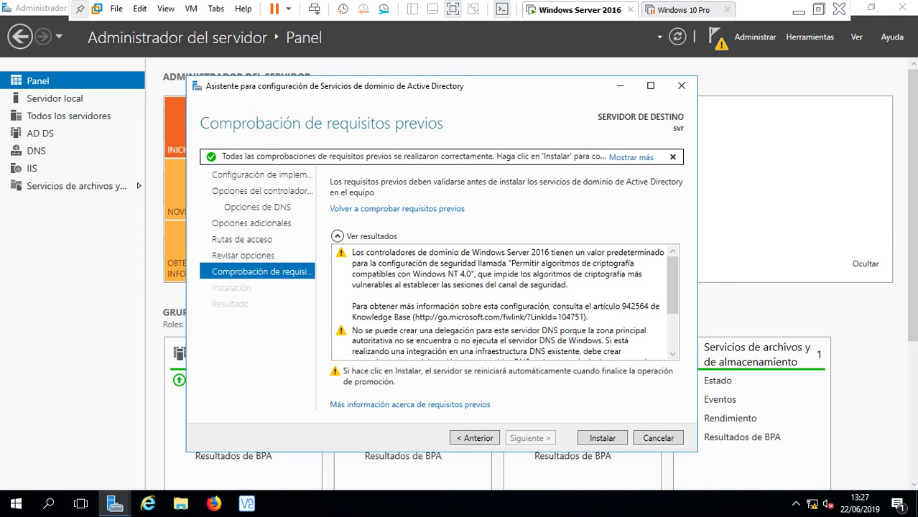
- Start the AD DS installation to promote the server, then leave the VM's full-screen view
{"action": "key", "text": "Return"}
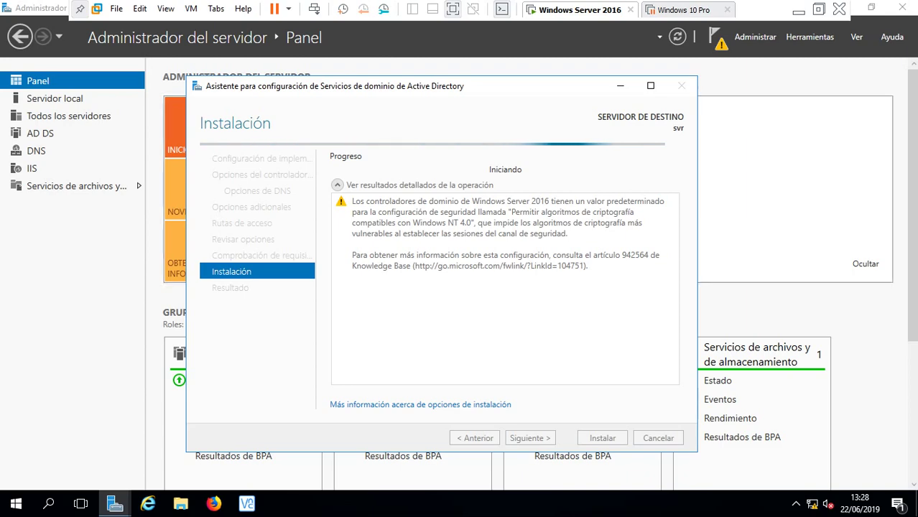
{"action": "key", "text": "ctrl+alt+Return"}
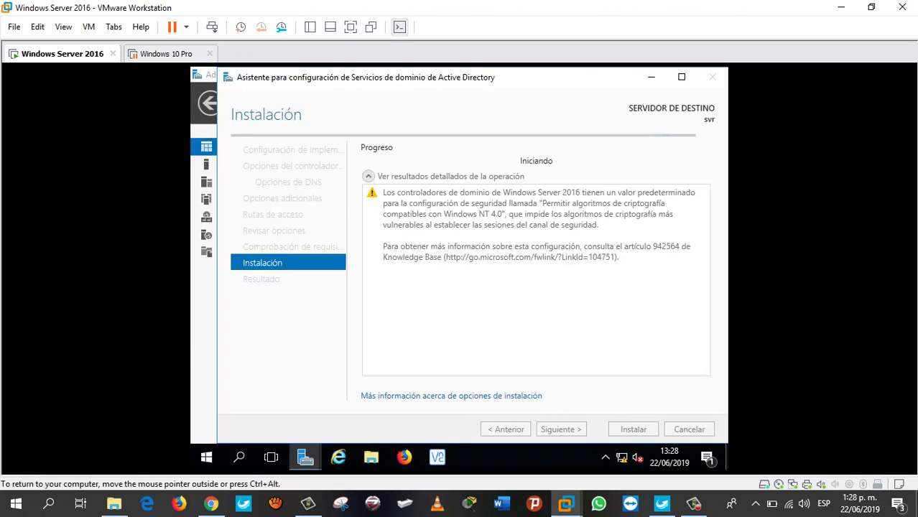
- Show the installing VM inside the VMware Workstation window instead of full screen
{"action": "left_click", "coordinate": [694, 503]}
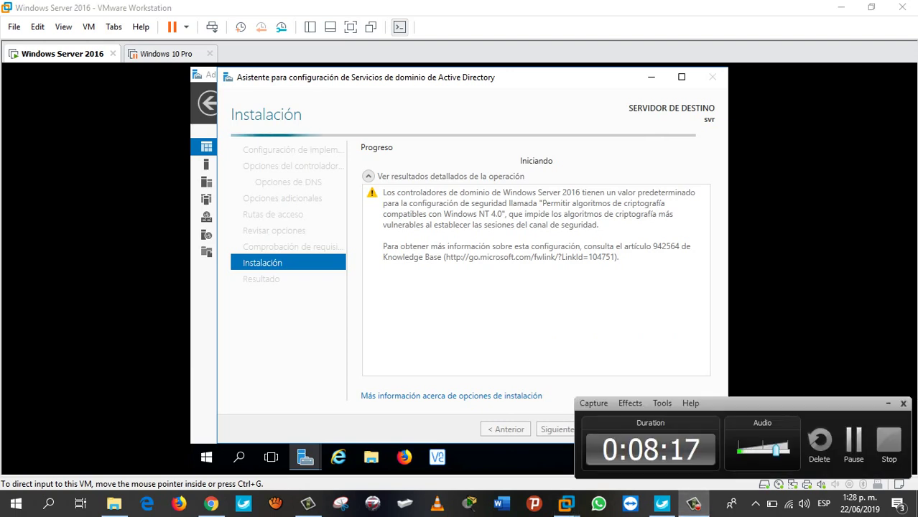
{"action": "left_click", "coordinate": [694, 503]}
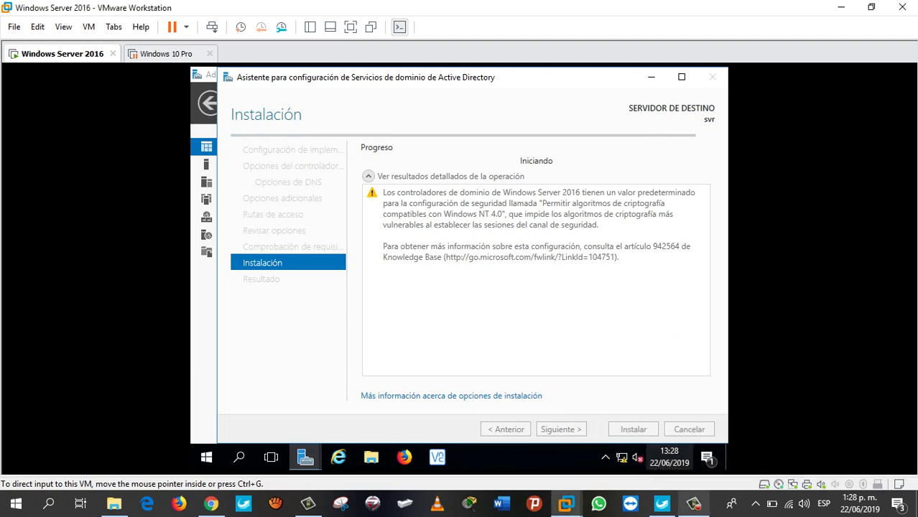
{"action": "left_click", "coordinate": [694, 503]}
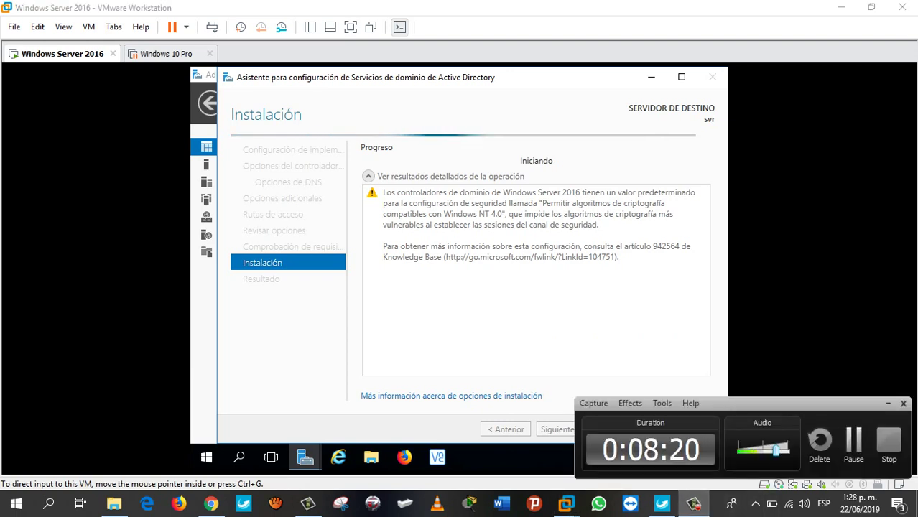
- Wait for the domain controller promotion to succeed and the server to restart
{"action": "key", "text": "F9"}
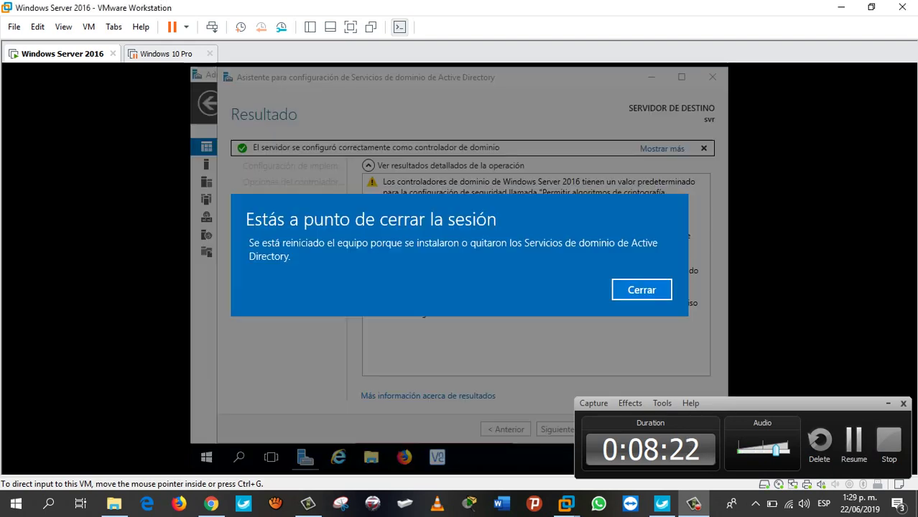
{"action": "key", "text": "F9"}
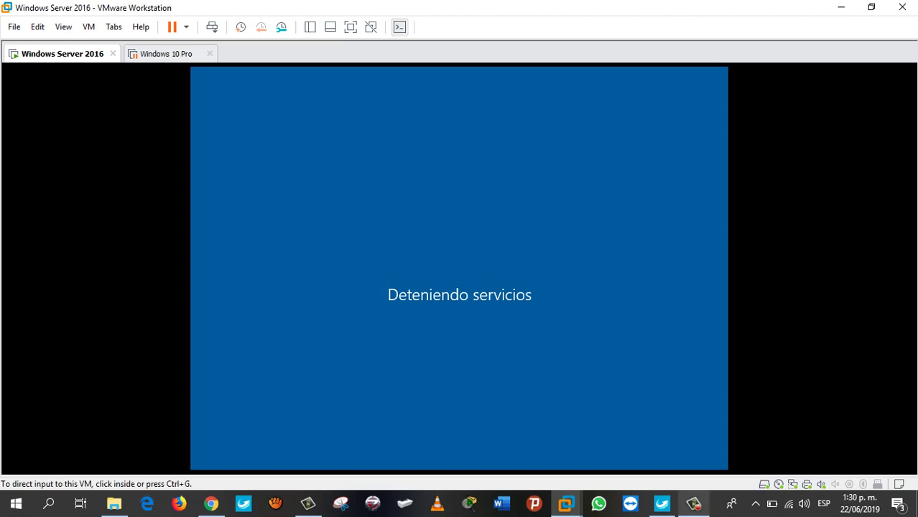
- Dismiss the login error and enter the domain account password to sign in to INFORED
{"action": "left_click", "coordinate": [693, 503]}
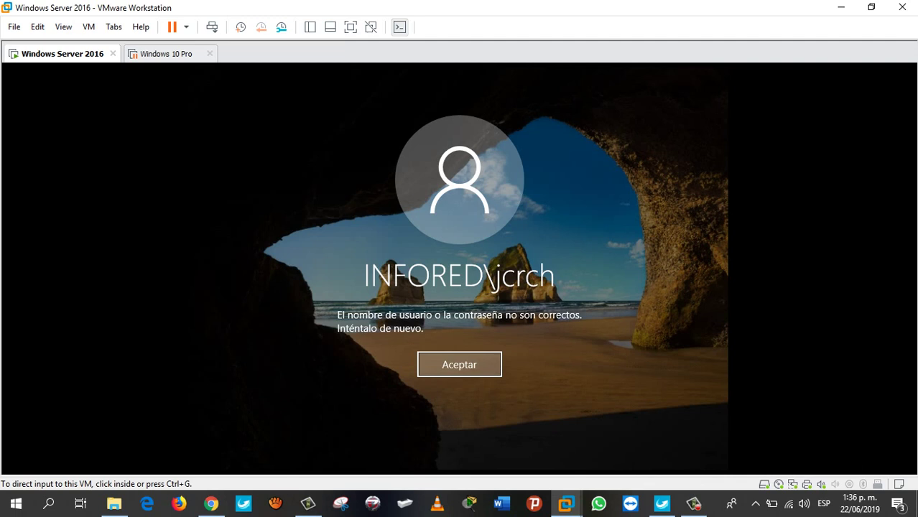
{"action": "left_click", "coordinate": [459, 365]}
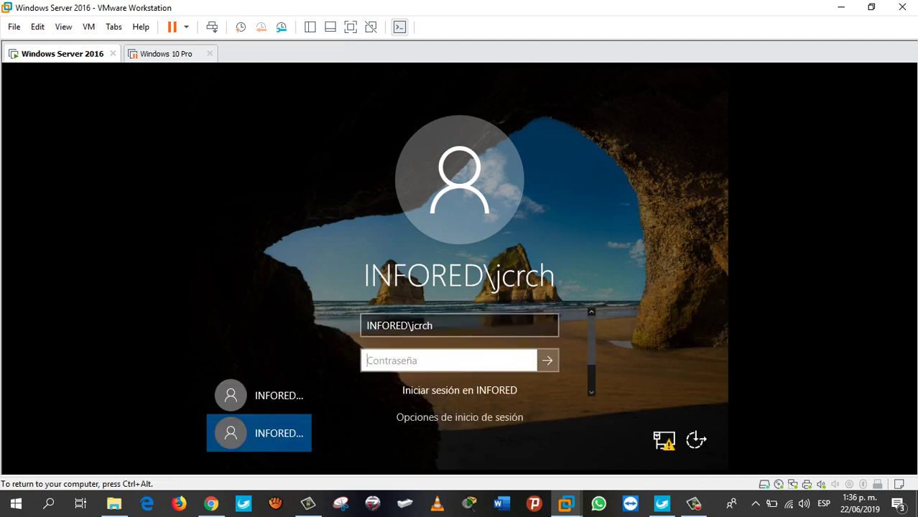
{"action": "type", "text": "•••••"}
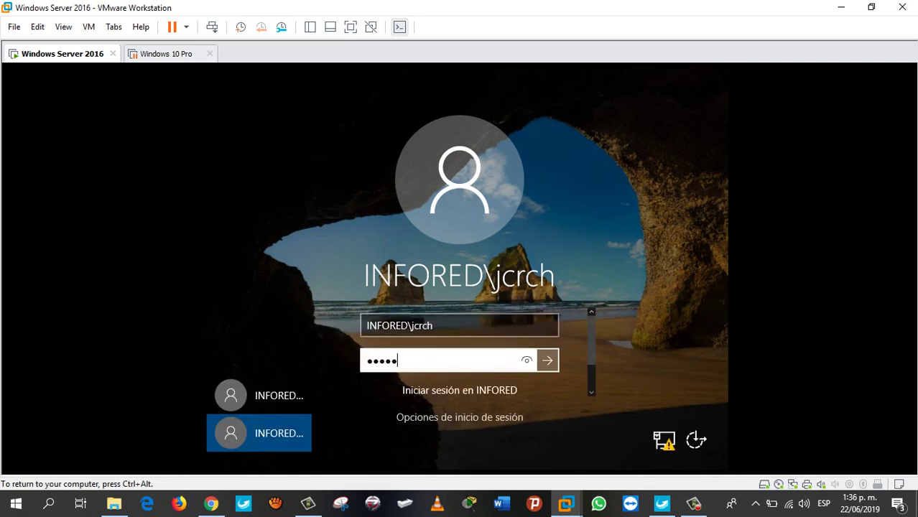
{"action": "key", "text": "BackSpace"}
{"action": "key", "text": "BackSpace"}
{"action": "key", "text": "BackSpace"}
{"action": "key", "text": "BackSpace"}
{"action": "key", "text": "BackSpace"}
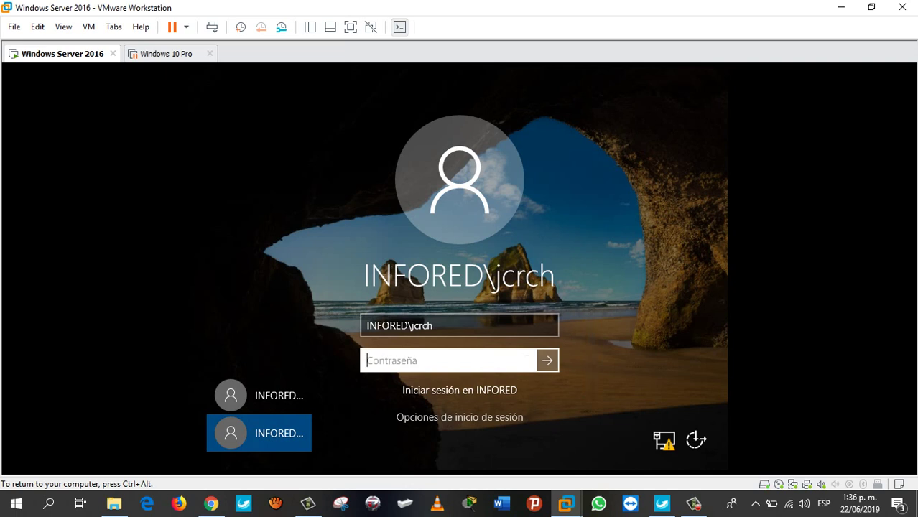
{"action": "type", "text": "•••••••••"}
{"action": "key", "text": "Return"}
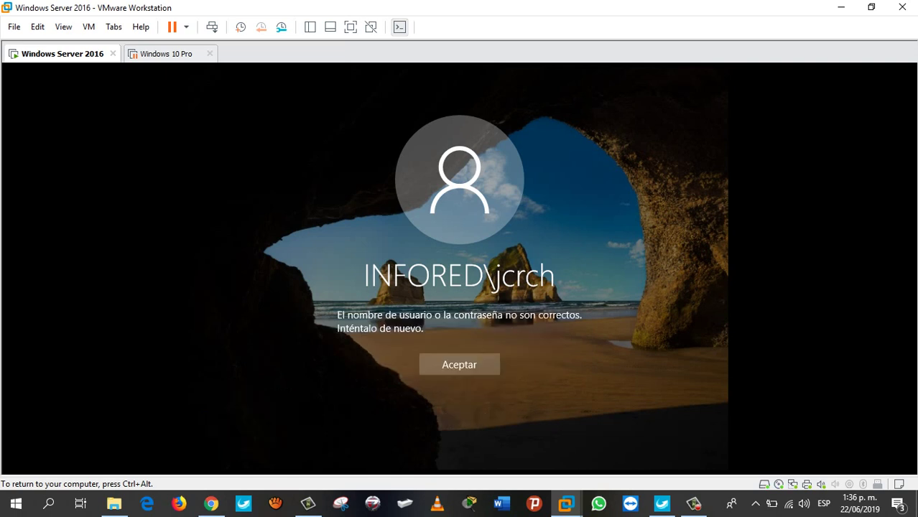
- Dismiss the rejected sign-in message and submit the password again
{"action": "key", "text": "Return"}
{"action": "type", "text": "•••"}
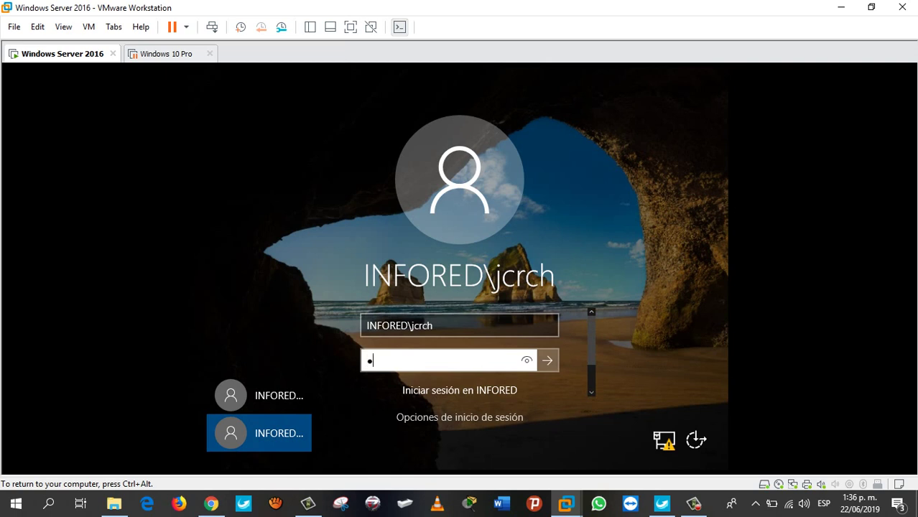
{"action": "type", "text": "•••••••••"}
{"action": "key", "text": "Return"}
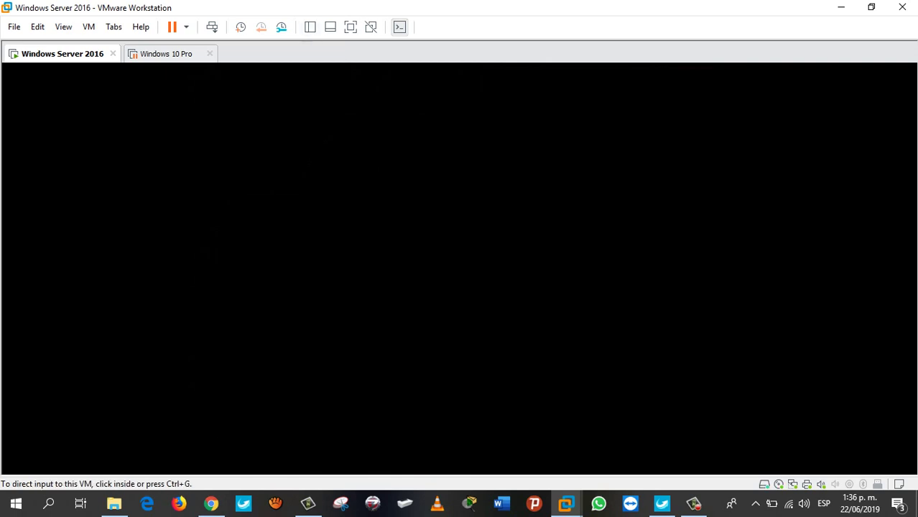
- Switch the VM to full screen and bring up the Server Manager dashboard
{"action": "left_click", "coordinate": [350, 26]}
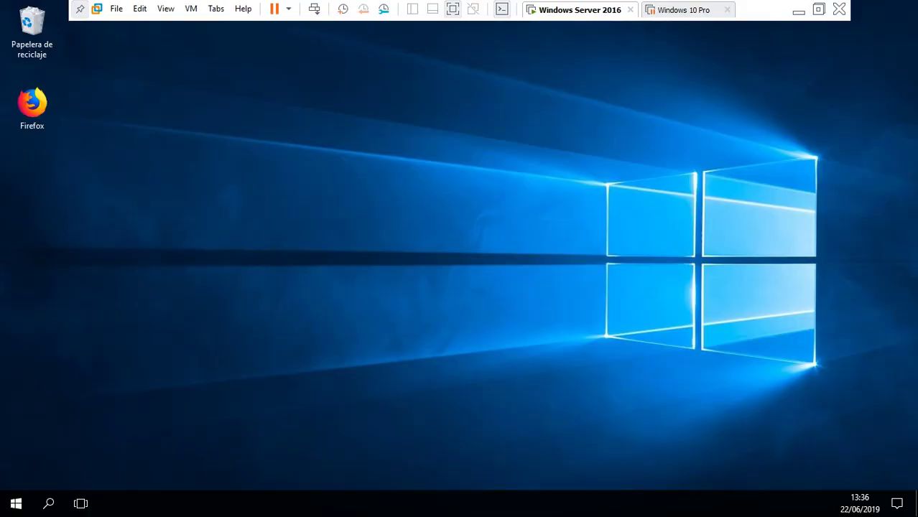
{"action": "left_click", "coordinate": [798, 10]}
{"action": "left_click", "coordinate": [693, 503]}
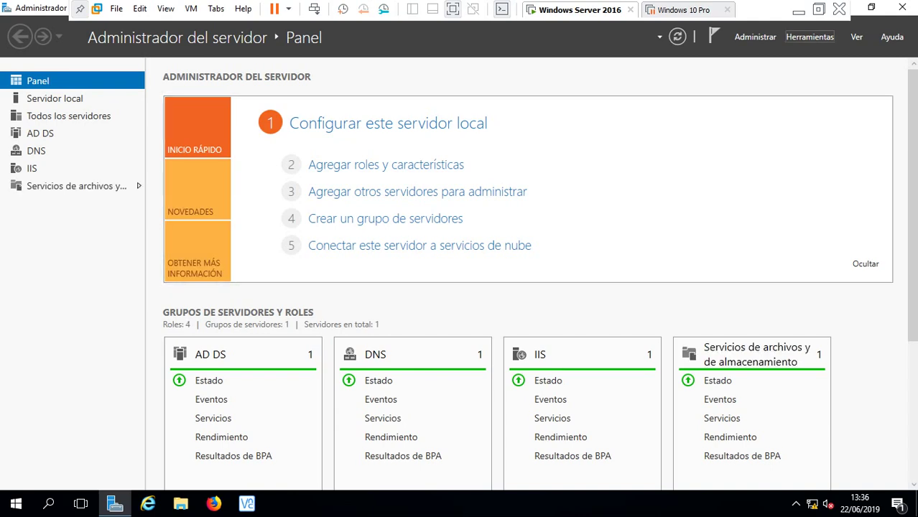
- Launch Usuarios y equipos de Active Directory from Herramientas and maximize its window
{"action": "left_click", "coordinate": [809, 37]}
{"action": "scroll", "coordinate": [754, 180], "scroll_direction": "down", "scroll_amount": 2}
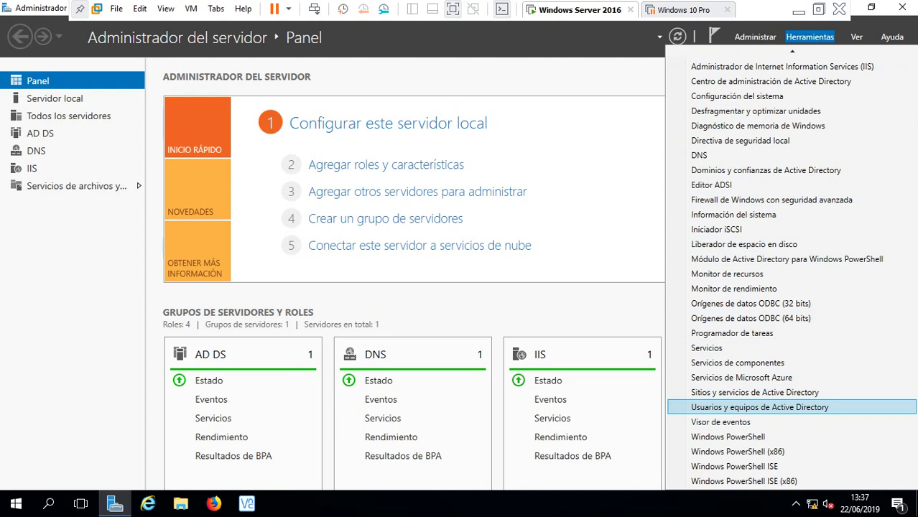
{"action": "left_click", "coordinate": [759, 407]}
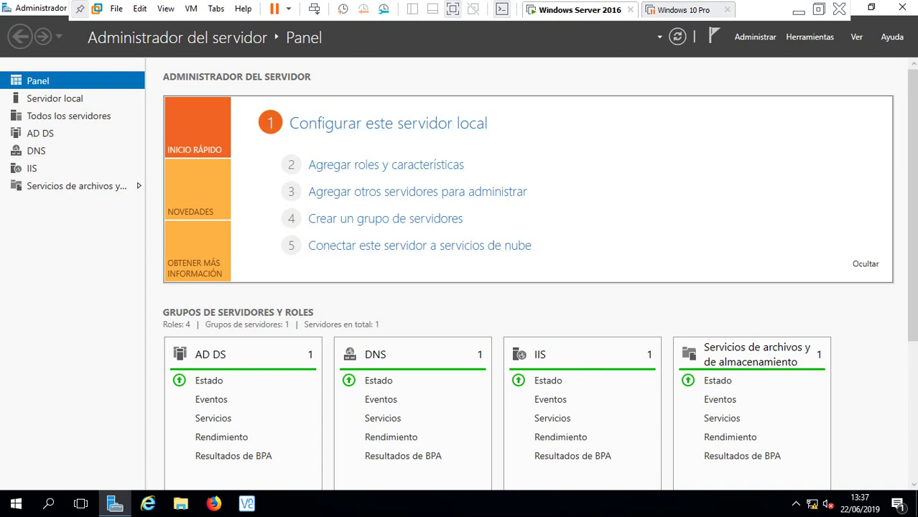
{"action": "left_click", "coordinate": [523, 69]}
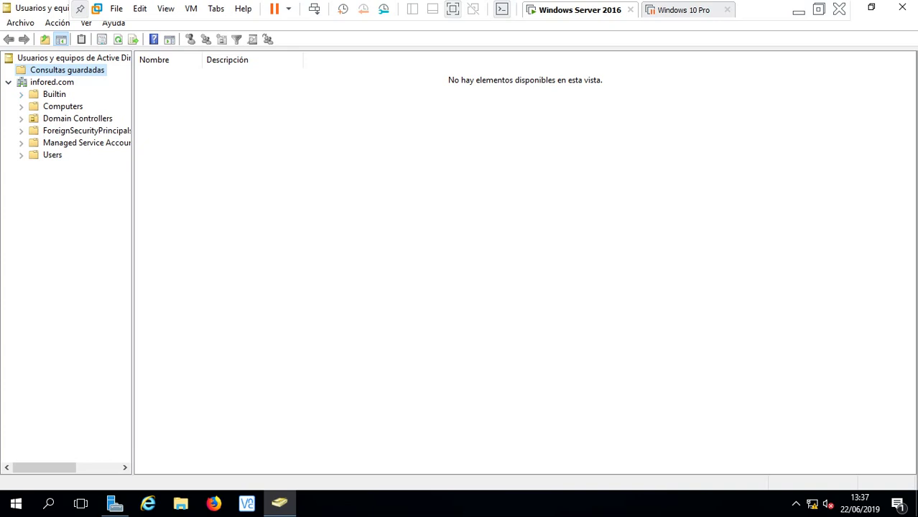
- Browse Computers and ForeignSecurityPrincipals, ending on the Users container's accounts and groups
{"action": "left_click", "coordinate": [63, 107]}
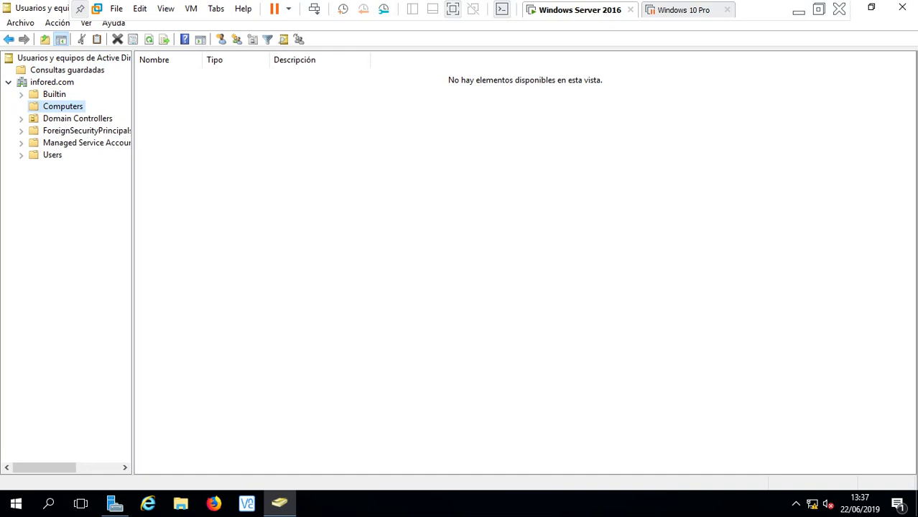
{"action": "left_click", "coordinate": [84, 130]}
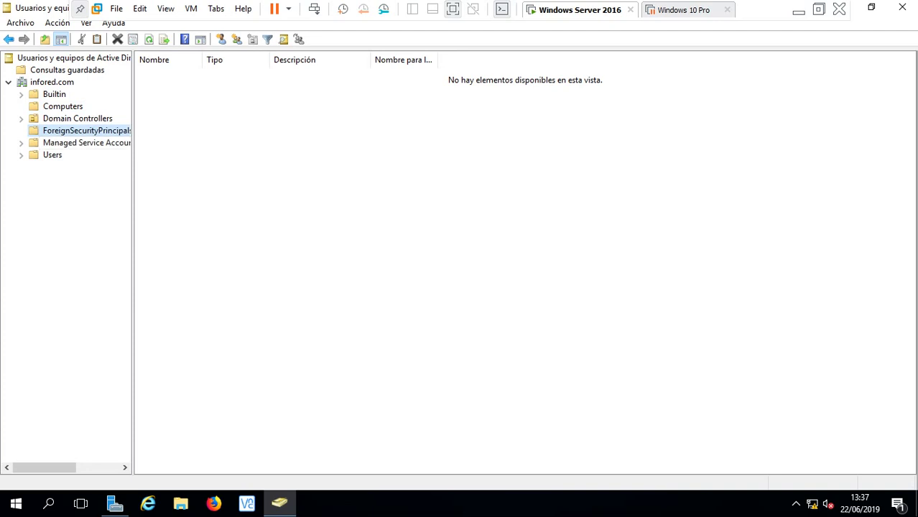
{"action": "left_click", "coordinate": [52, 154]}
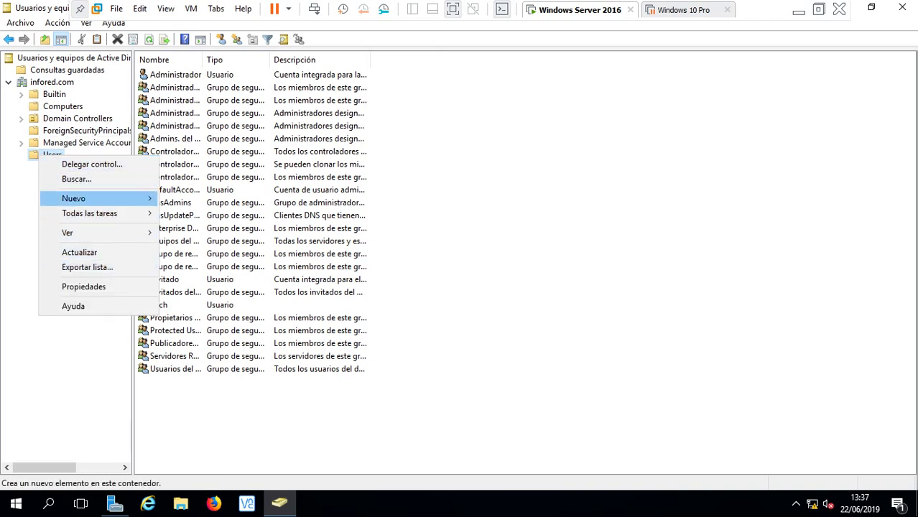
- Start a new user in Users with the user's first name, surname and logon name
{"action": "mouse_move", "coordinate": [73, 198]}
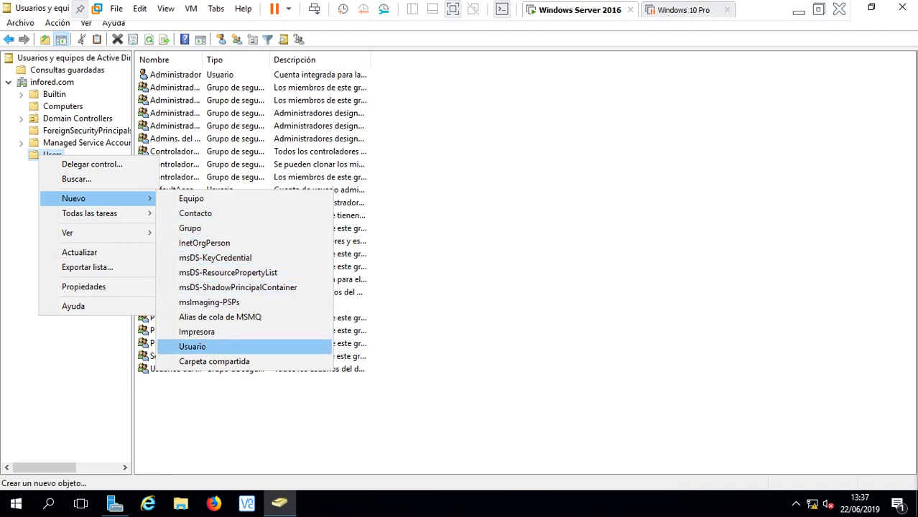
{"action": "left_click", "coordinate": [192, 346]}
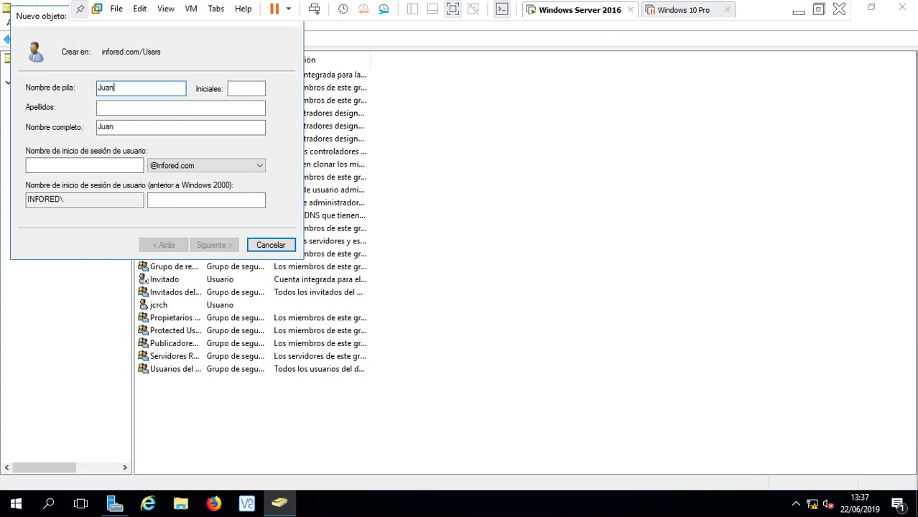
{"action": "key", "text": "Tab"}
{"action": "key", "text": "Tab"}
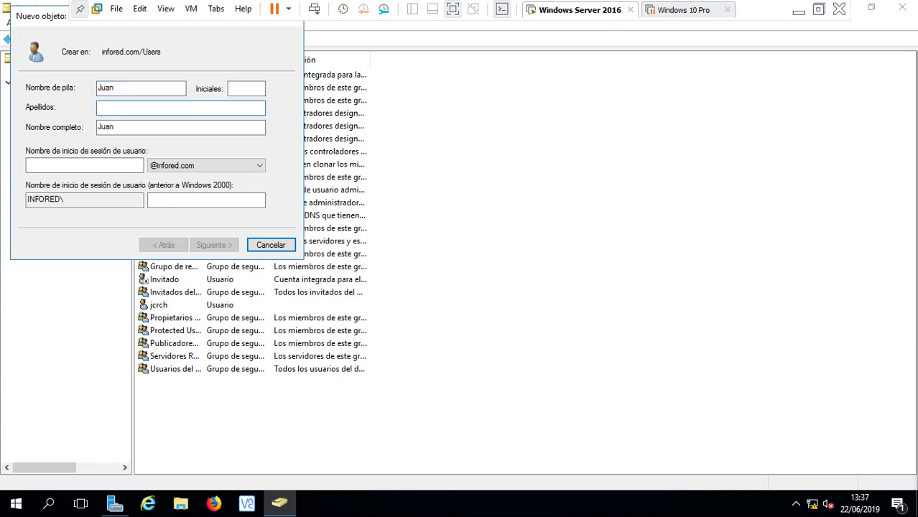
{"action": "key", "text": "Tab"}
{"action": "key", "text": "Tab"}
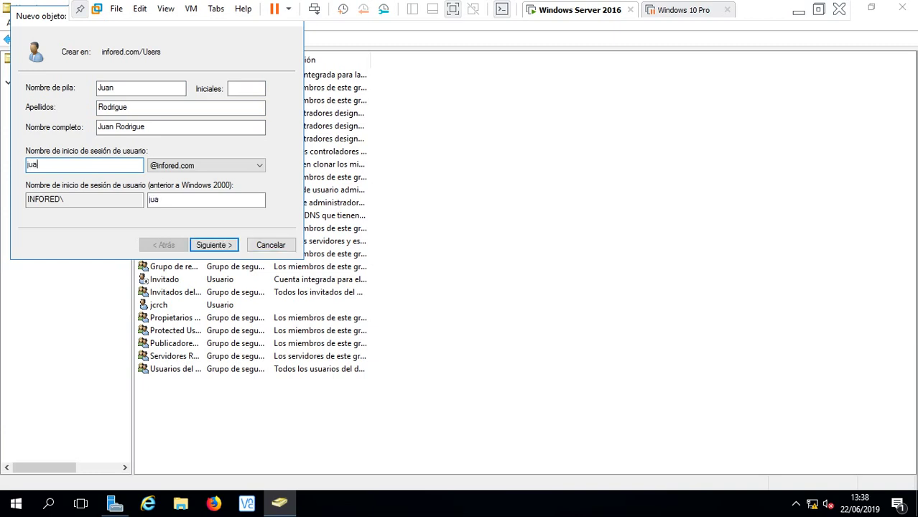
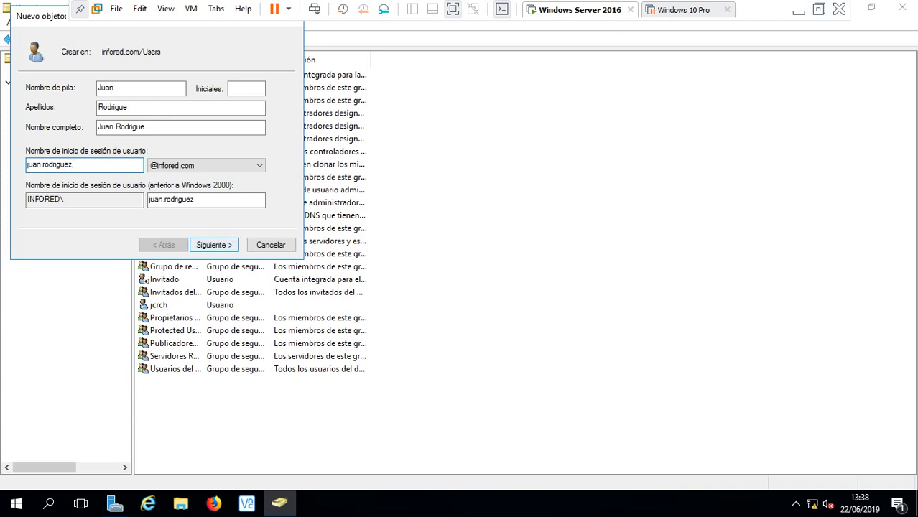
{"action": "key", "text": "Return"}
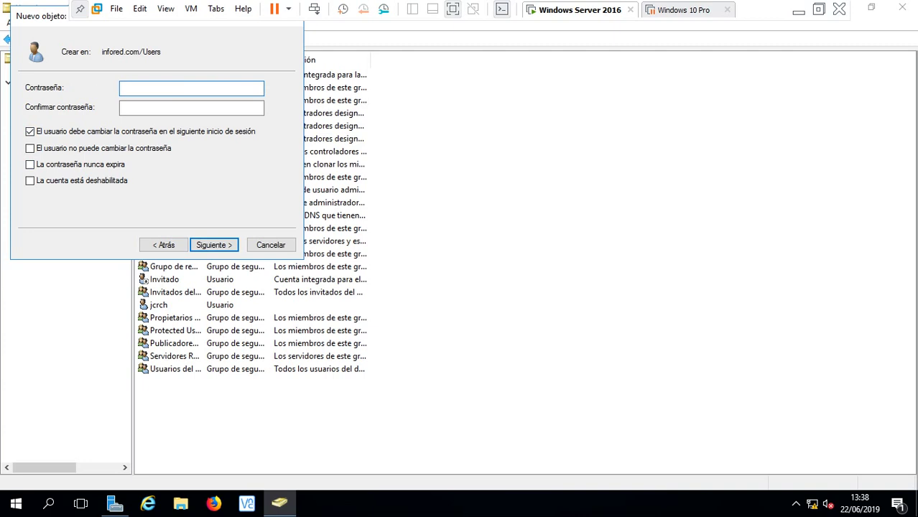
- Set and confirm the password, making it user-unchangeable and never-expiring, and finish the user
{"action": "type", "text": "●●●●●●●●●●●"}
{"action": "key", "text": "Tab"}
{"action": "type", "text": "●●●●●●●"}
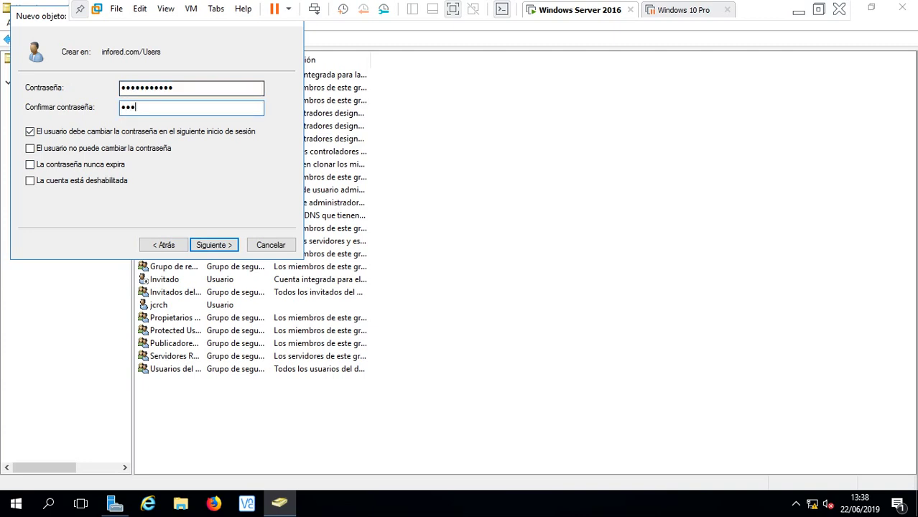
{"action": "type", "text": "●●●●"}
{"action": "key", "text": "Tab"}
{"action": "key", "text": "space"}
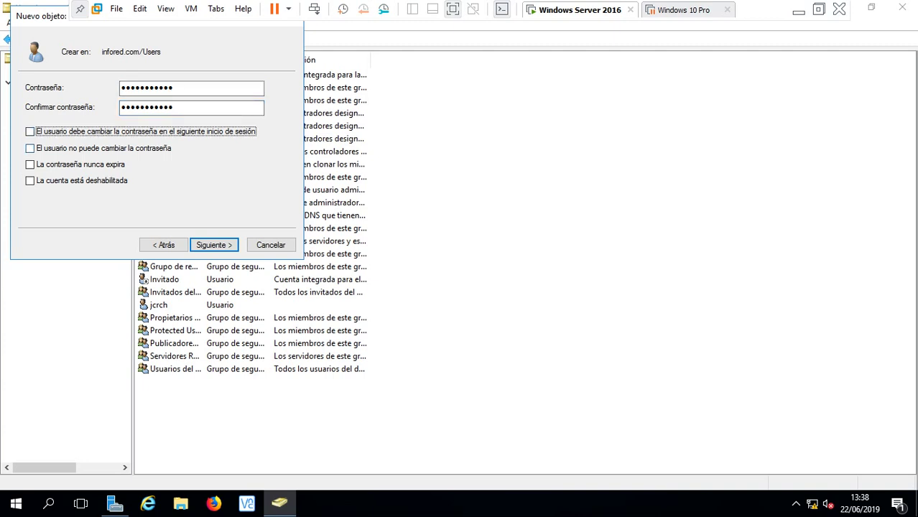
{"action": "key", "text": "Tab"}
{"action": "key", "text": "space"}
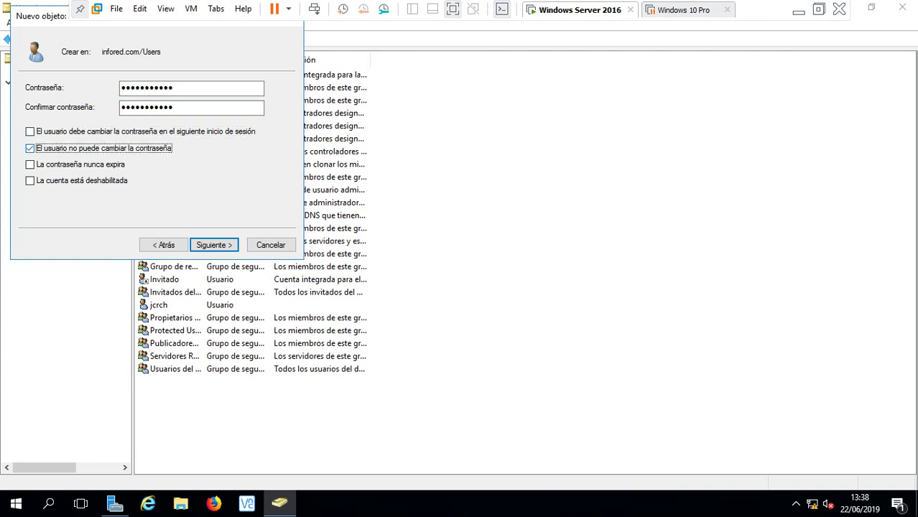
{"action": "key", "text": "Tab"}
{"action": "key", "text": "space"}
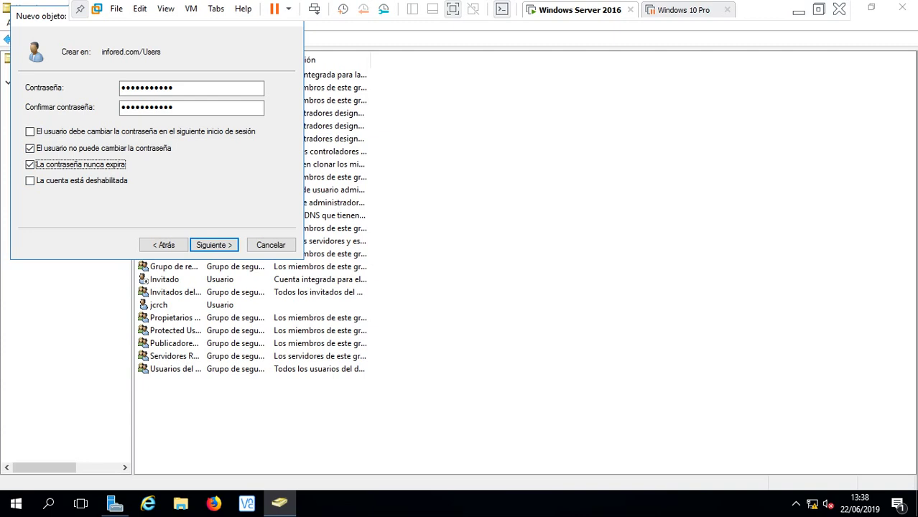
{"action": "key", "text": "Return"}
{"action": "key", "text": "Return"}
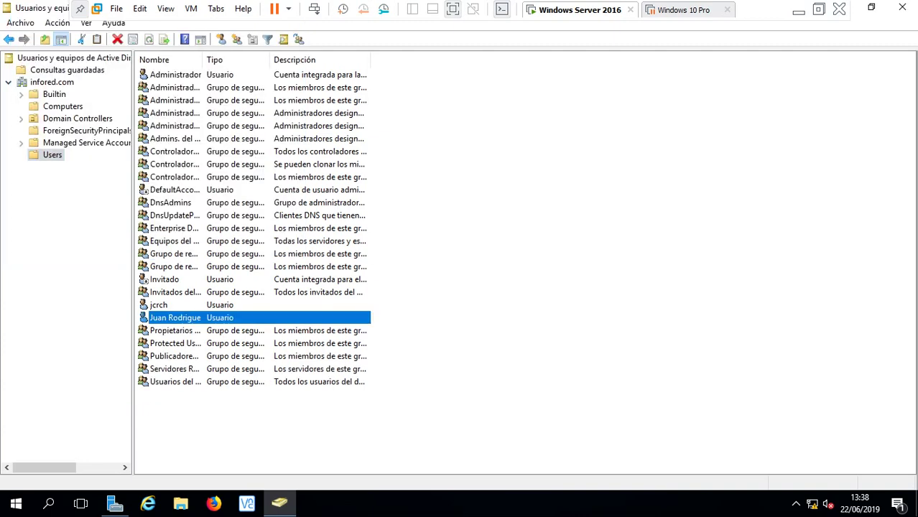
- From the new user's Member Of properties, search groups for 'admin' and pick Administradores
{"action": "right_click", "coordinate": [167, 317]}
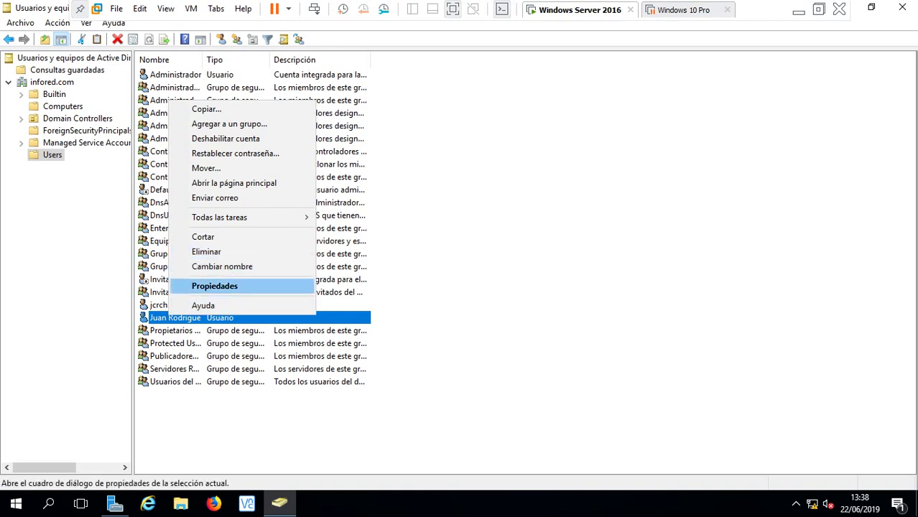
{"action": "left_click", "coordinate": [215, 285]}
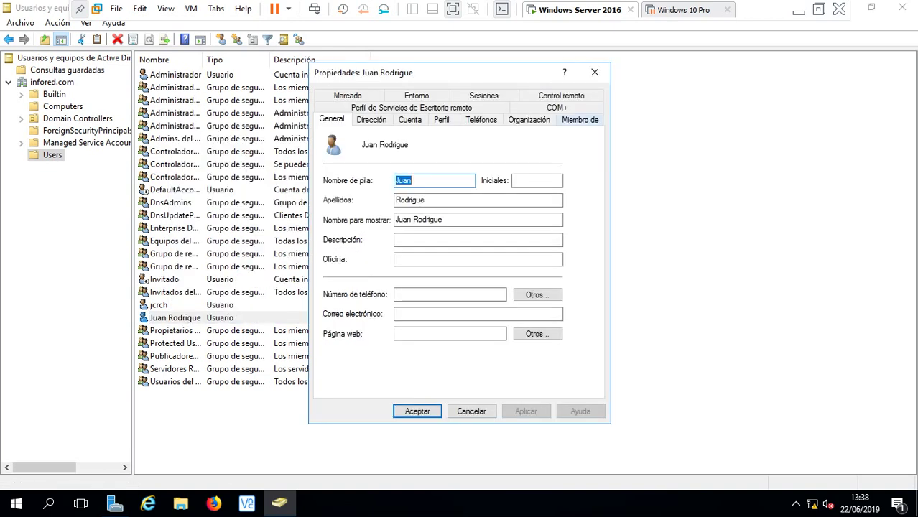
{"action": "left_click", "coordinate": [589, 120]}
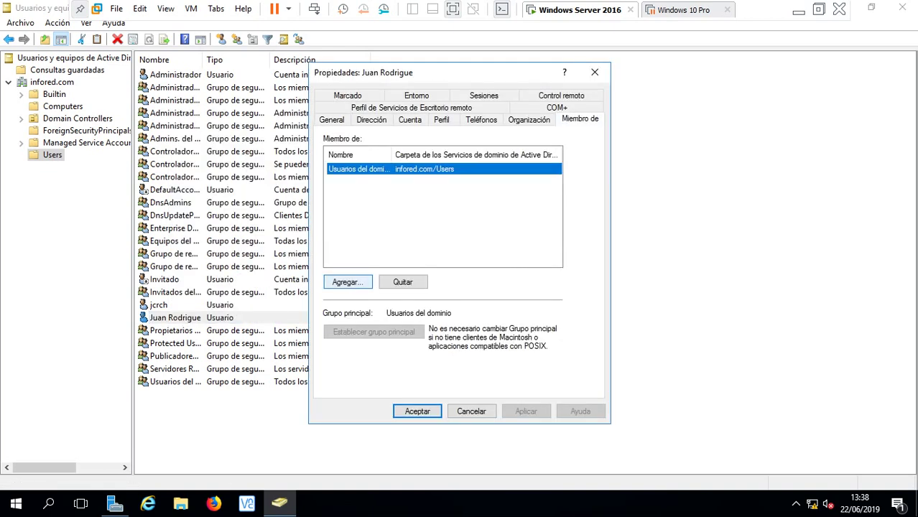
{"action": "left_click", "coordinate": [347, 281]}
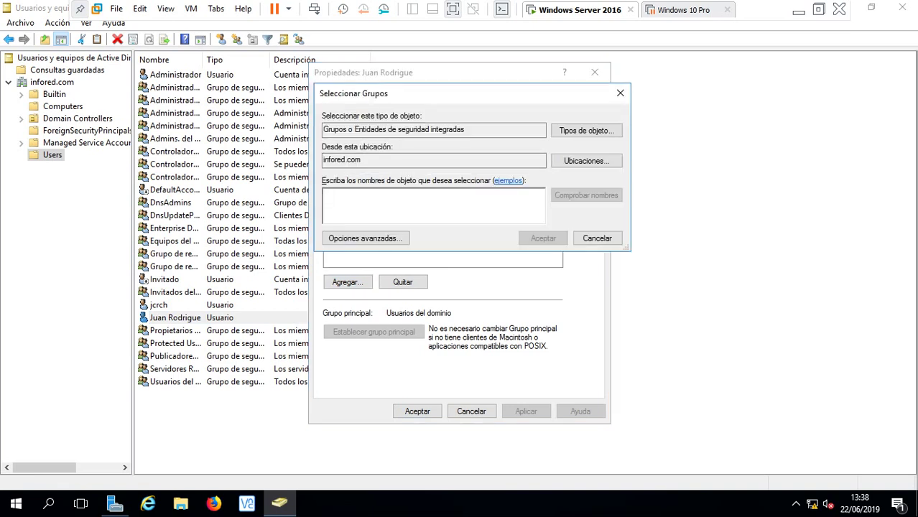
{"action": "type", "text": "admin"}
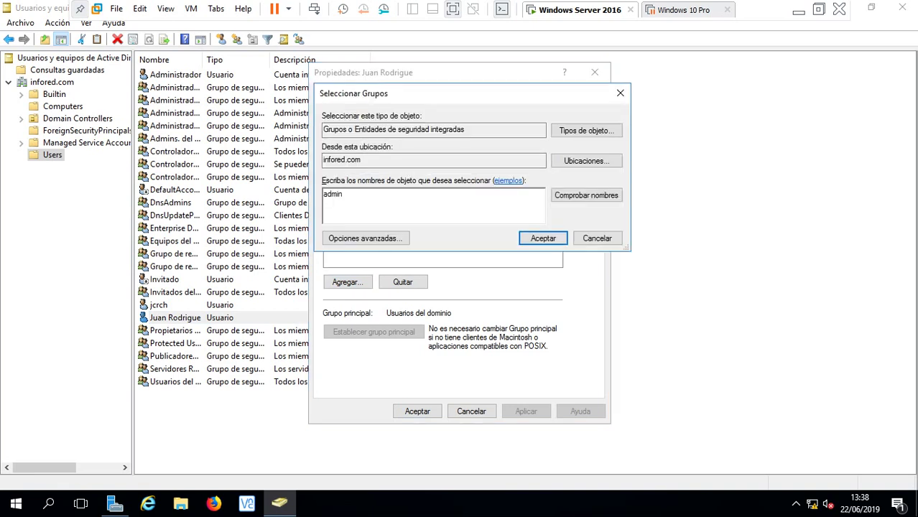
{"action": "left_click", "coordinate": [585, 195]}
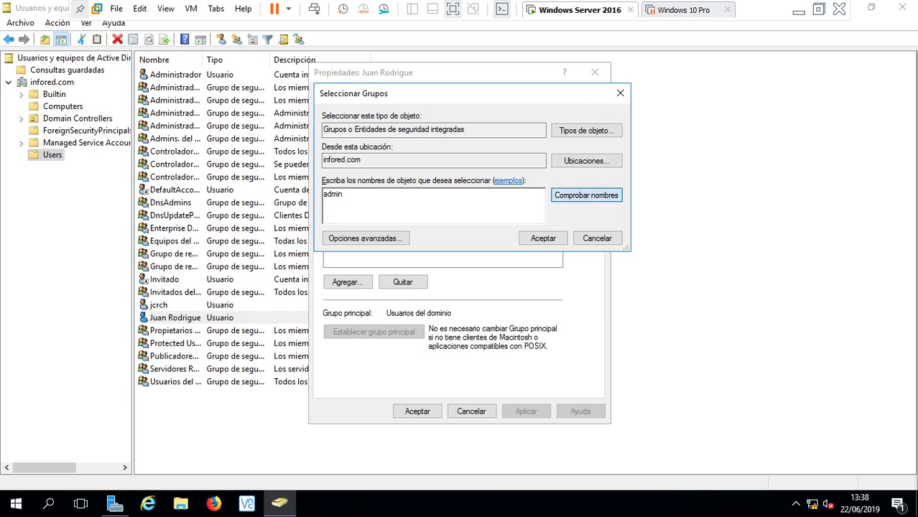
{"action": "left_click", "coordinate": [379, 201]}
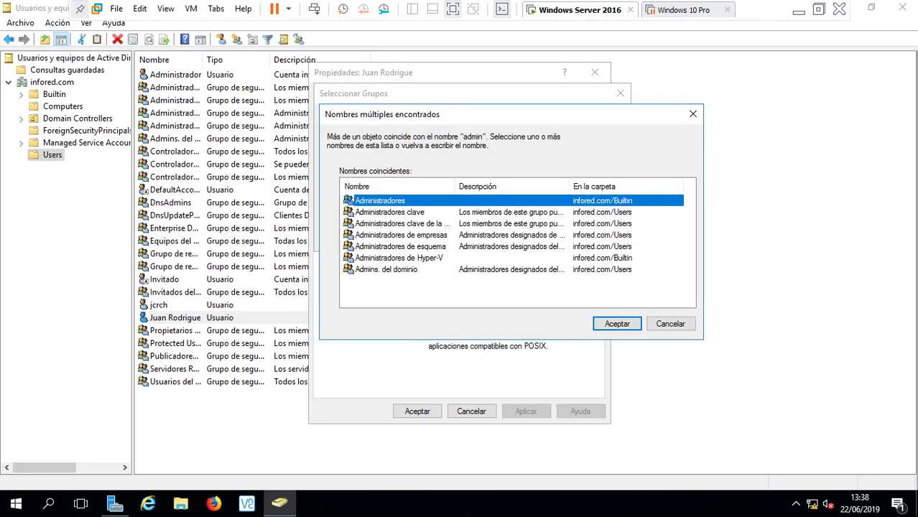